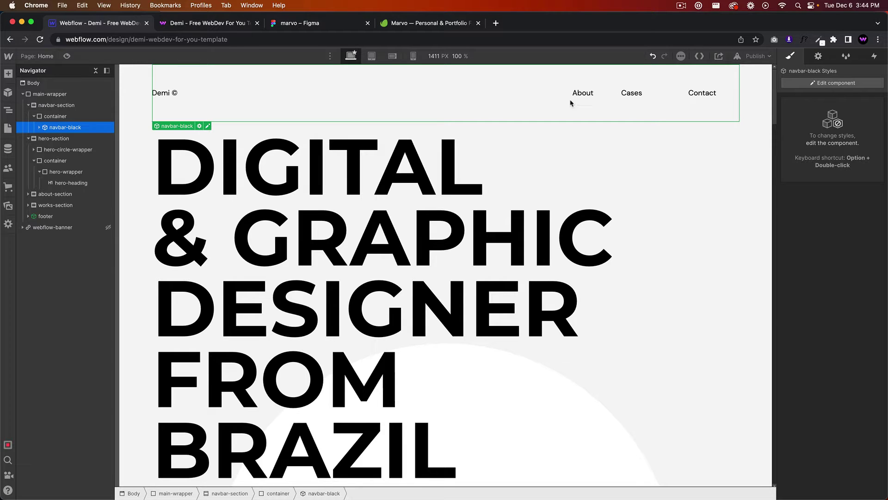
Save the latest Demi home page design changes with Cmd+S
key(super+s)
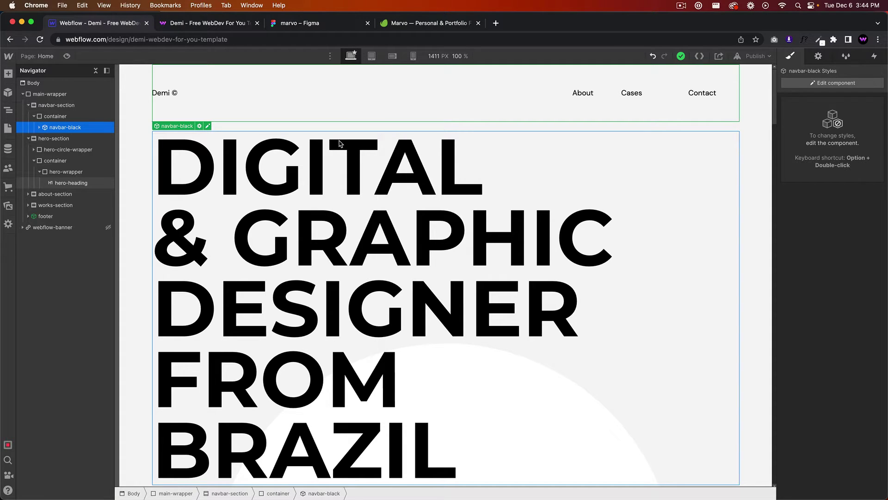
click(431, 222)
scroll(416, 181, down, 2)
scroll(413, 179, up, 2)
scroll(413, 178, down, 15)
scroll(421, 209, up, 3)
scroll(421, 209, up, 8)
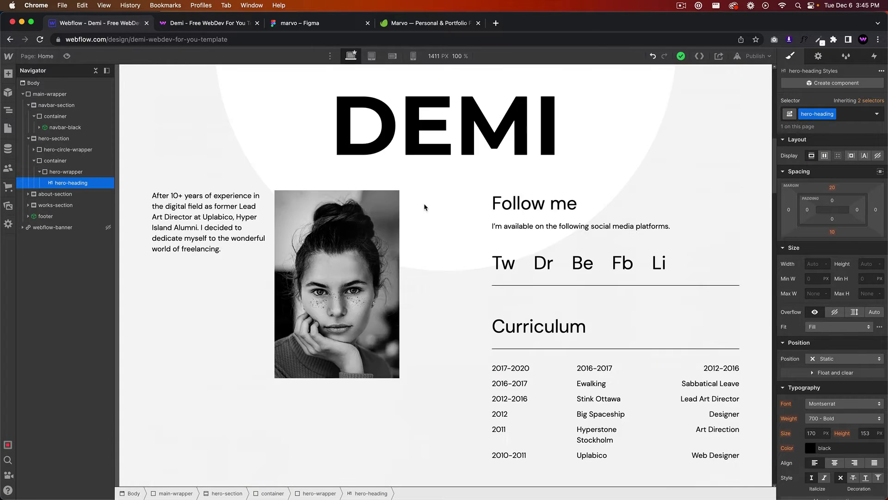
scroll(424, 204, up, 8)
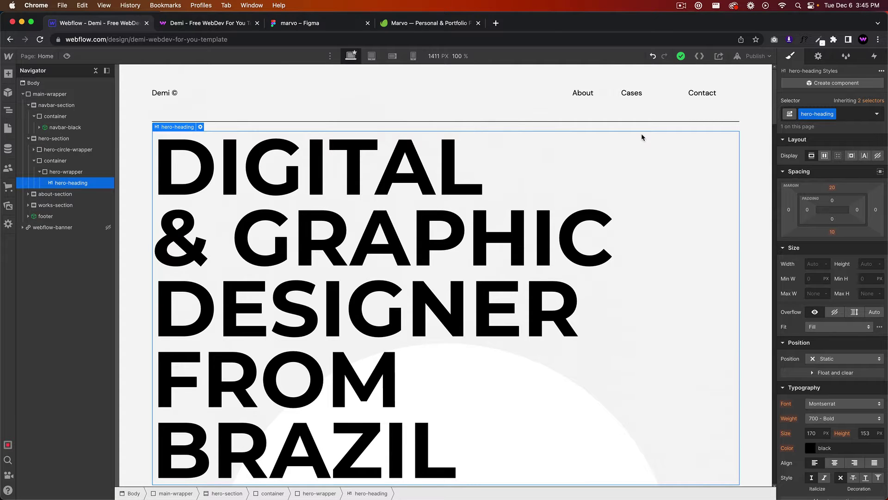
scroll(607, 216, down, 8)
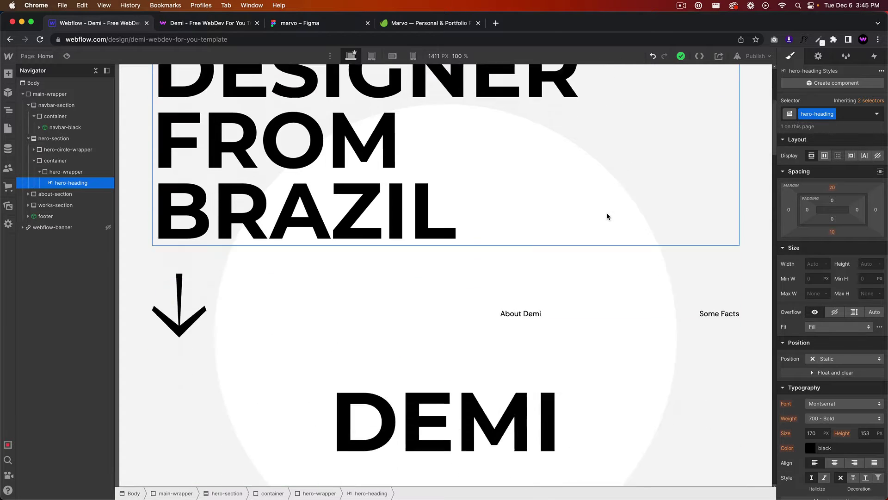
scroll(607, 212, up, 8)
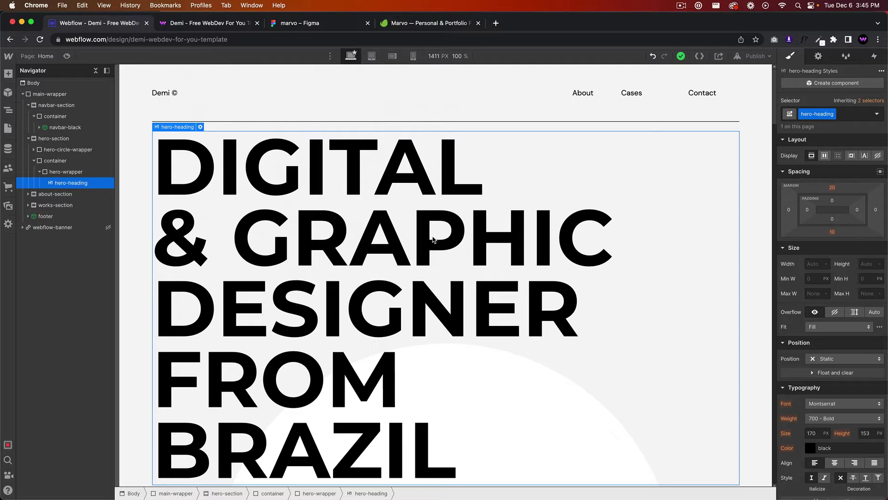
scroll(578, 211, down, 3)
scroll(577, 210, up, 3)
click(372, 56)
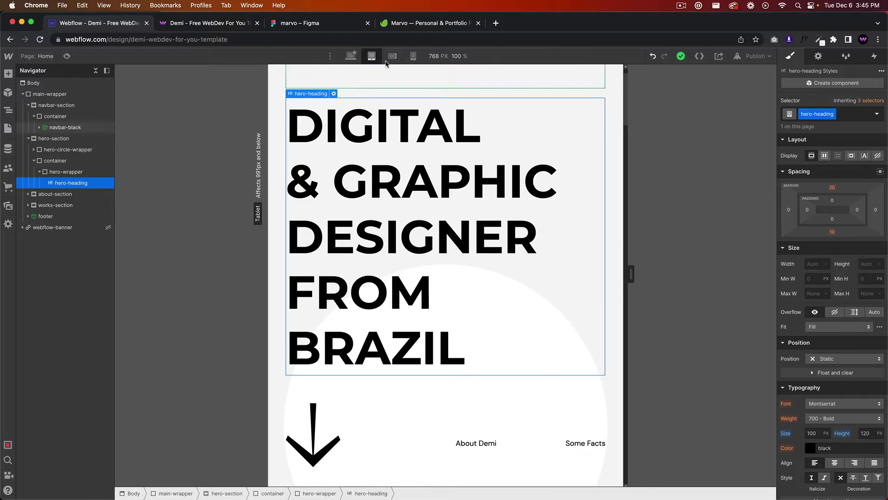
click(392, 55)
click(414, 55)
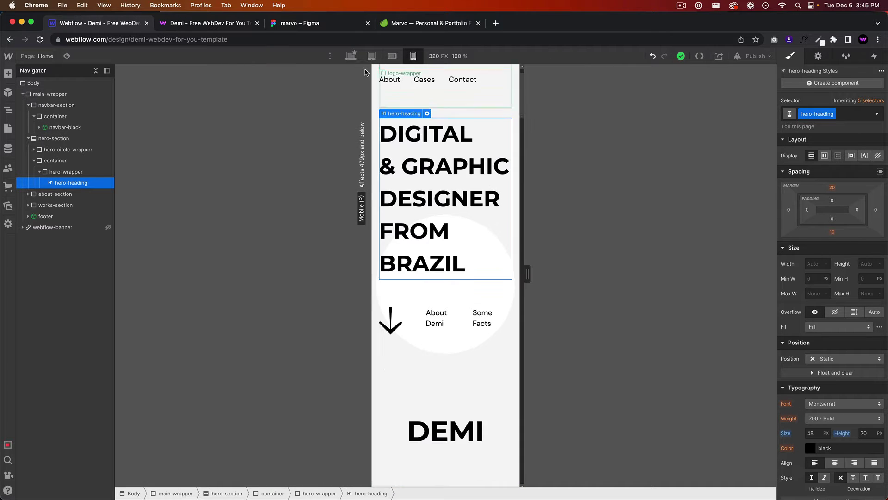
click(352, 55)
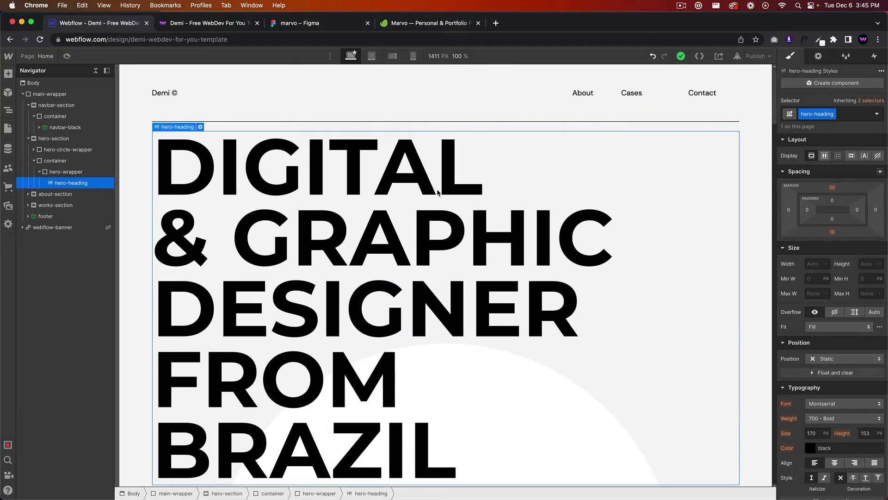
scroll(438, 192, down, 5)
scroll(473, 193, up, 4)
scroll(472, 193, down, 3)
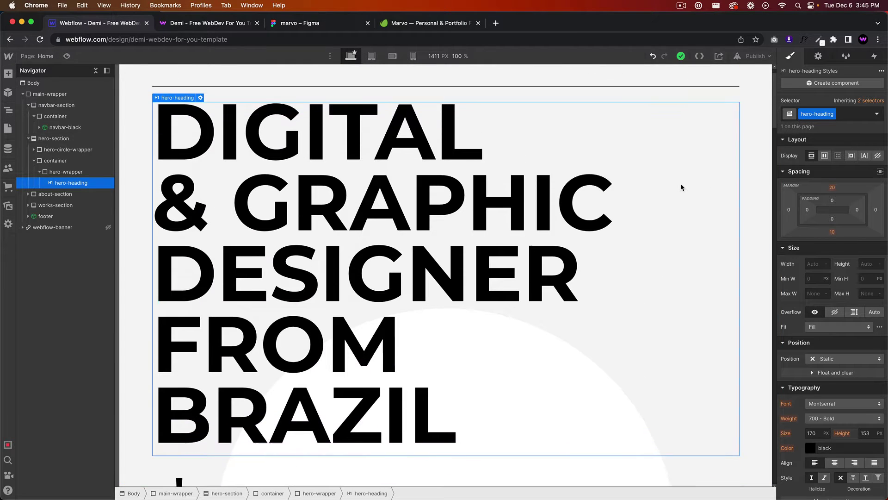
scroll(681, 184, up, 5)
scroll(548, 193, down, 2)
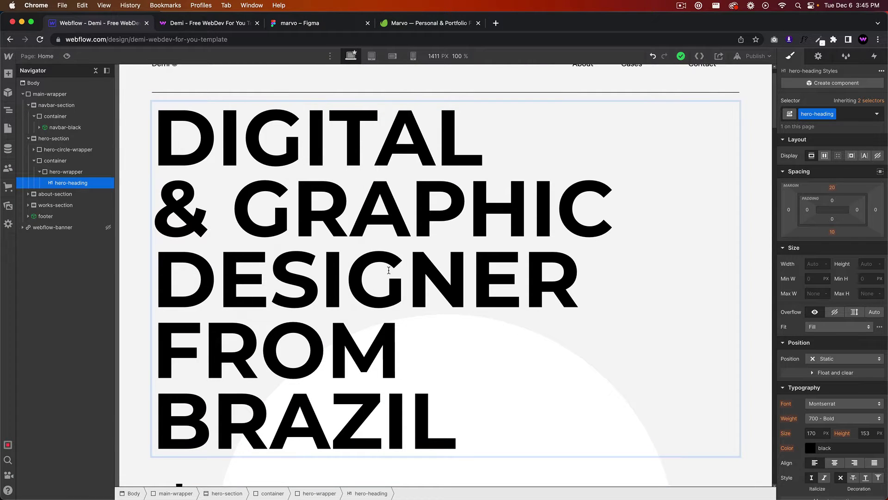
click(134, 181)
scroll(315, 228, down, 5)
scroll(315, 229, down, 5)
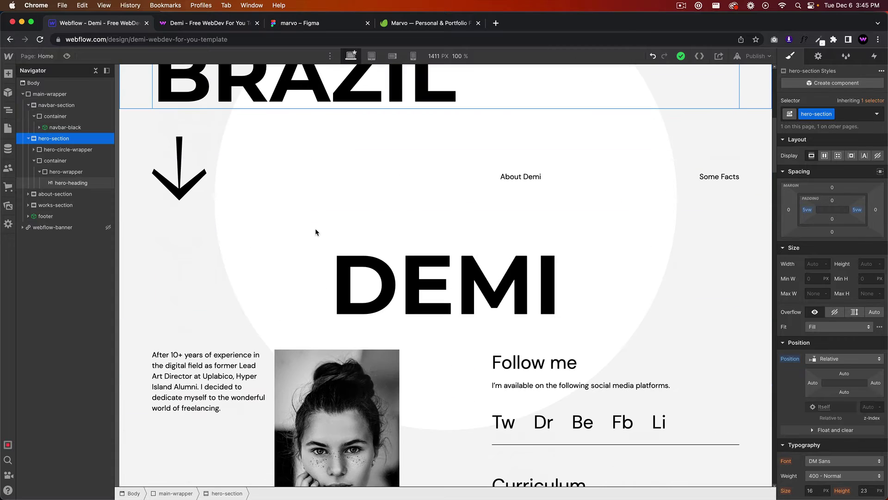
scroll(315, 229, down, 2)
Check the live site, then republish Demi to its webflow.io domain
click(201, 23)
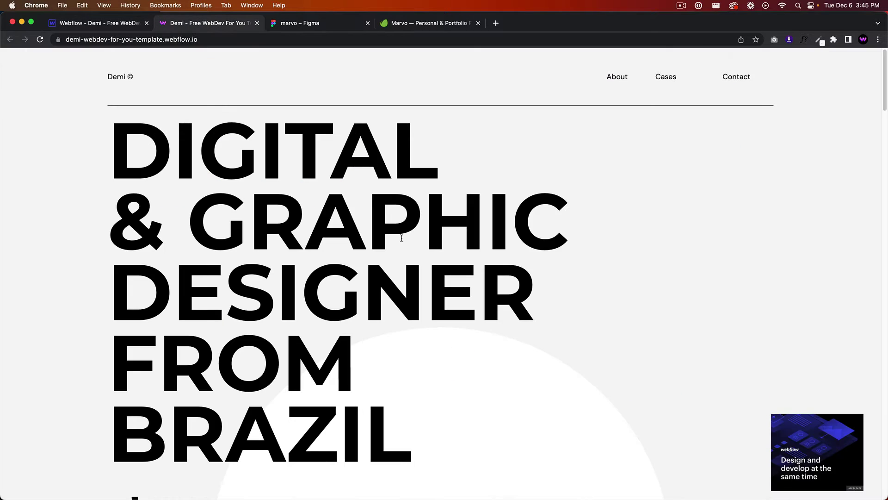
click(97, 23)
click(753, 56)
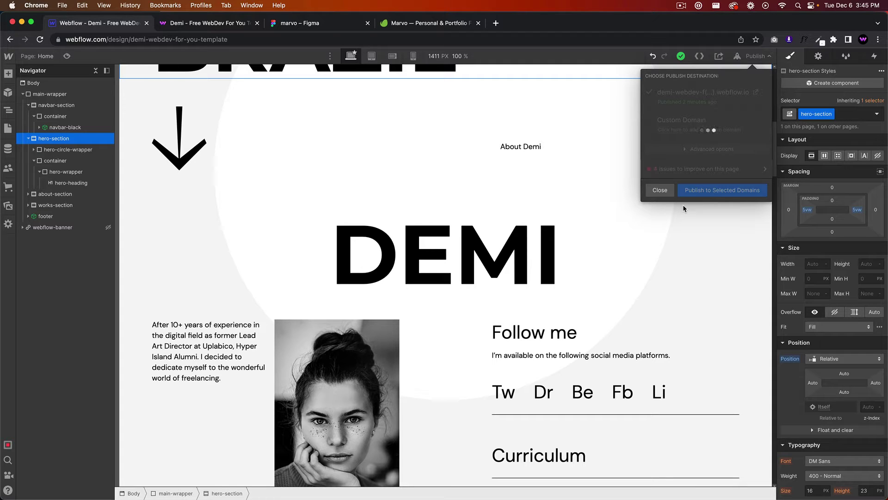
click(757, 91)
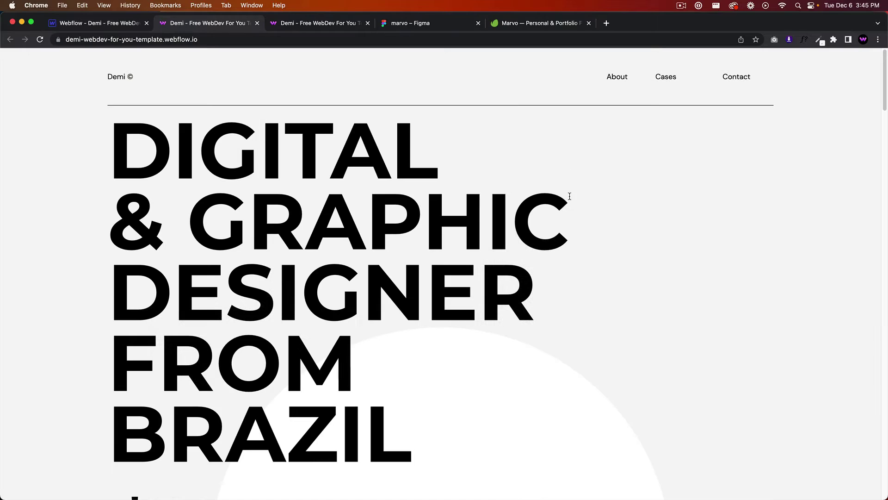
scroll(589, 220, down, 8)
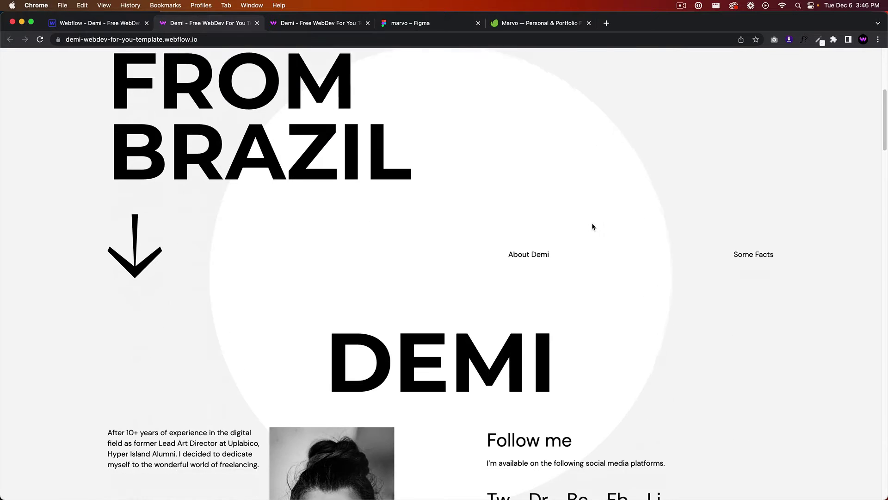
scroll(591, 223, down, 5)
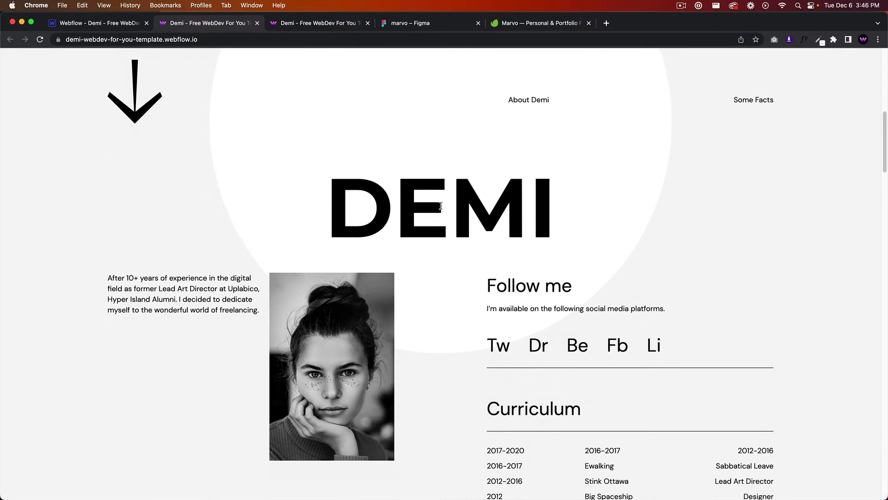
scroll(452, 208, down, 2)
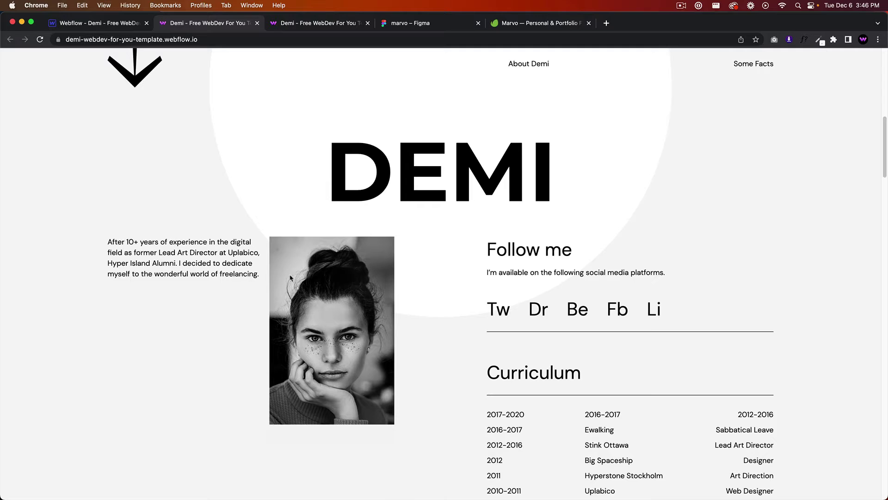
scroll(589, 295, down, 2)
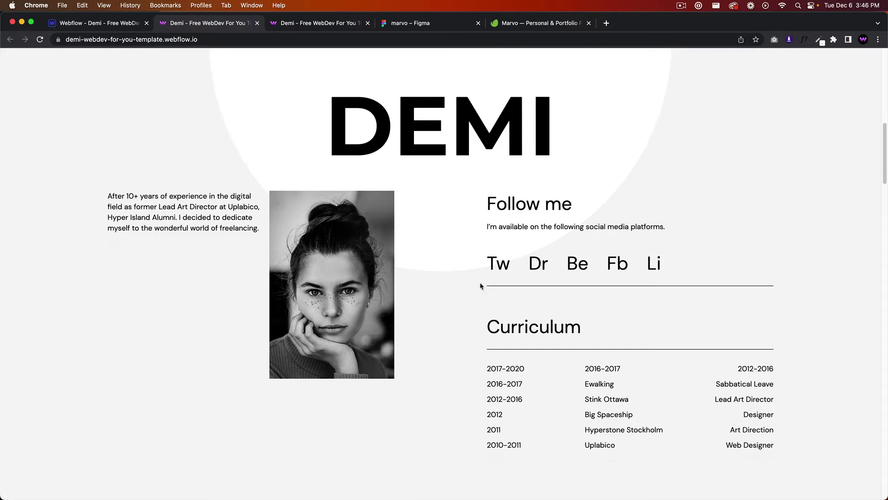
scroll(575, 282, down, 3)
scroll(575, 282, down, 2)
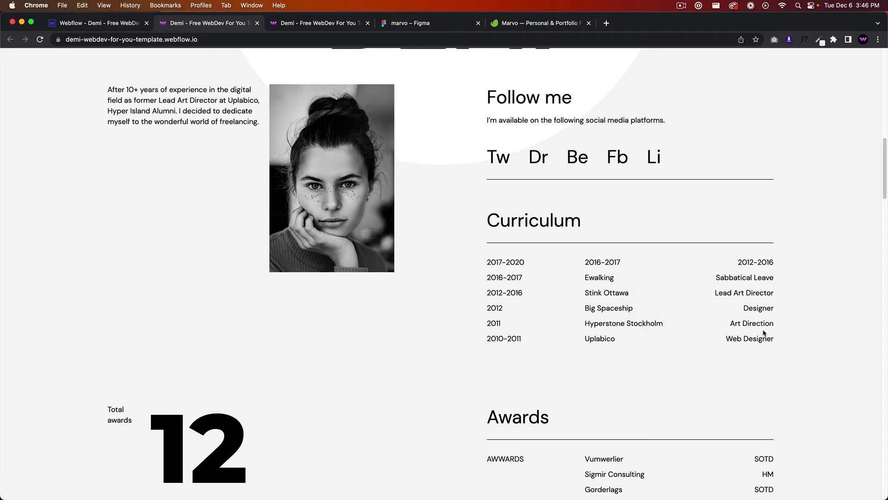
scroll(665, 325, down, 1)
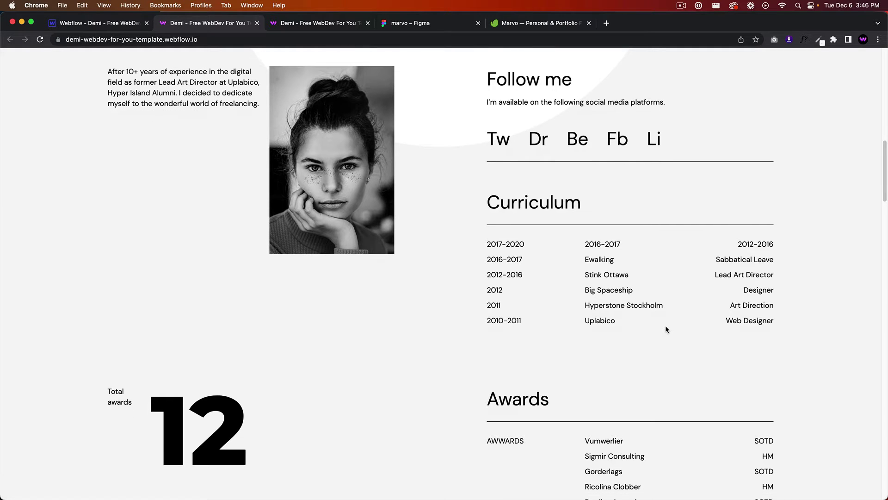
scroll(665, 325, down, 2)
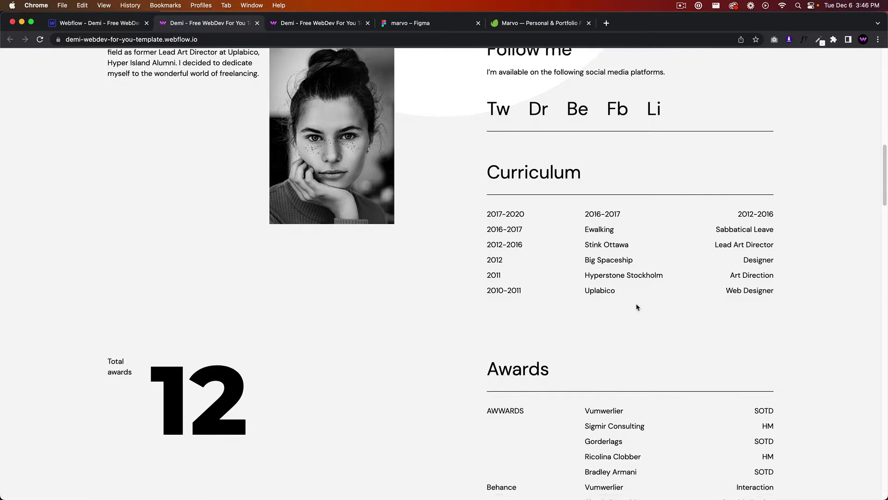
scroll(636, 303, down, 3)
scroll(636, 317, down, 1)
scroll(622, 310, down, 1)
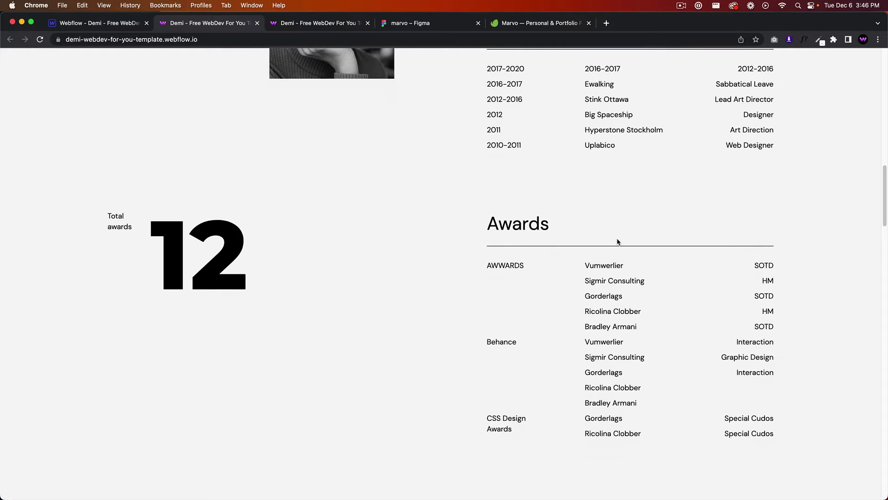
scroll(462, 337, down, 2)
scroll(463, 336, down, 4)
scroll(463, 336, down, 3)
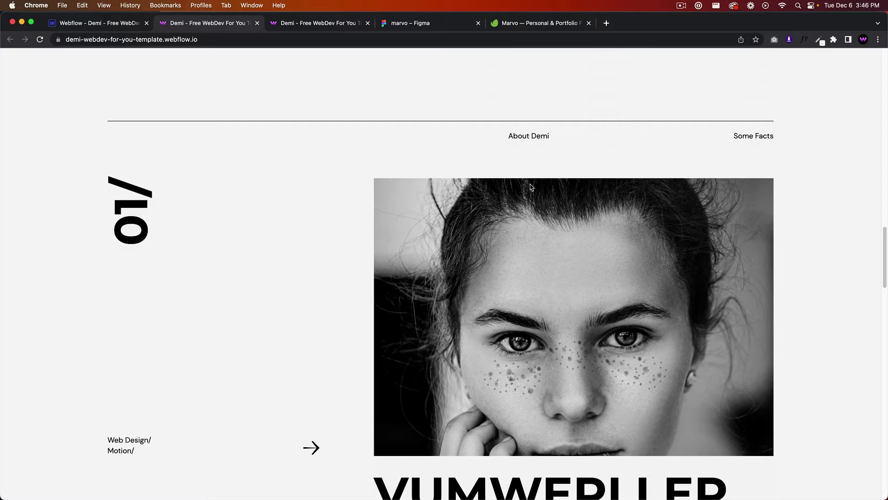
scroll(532, 333, down, 1)
scroll(532, 333, down, 2)
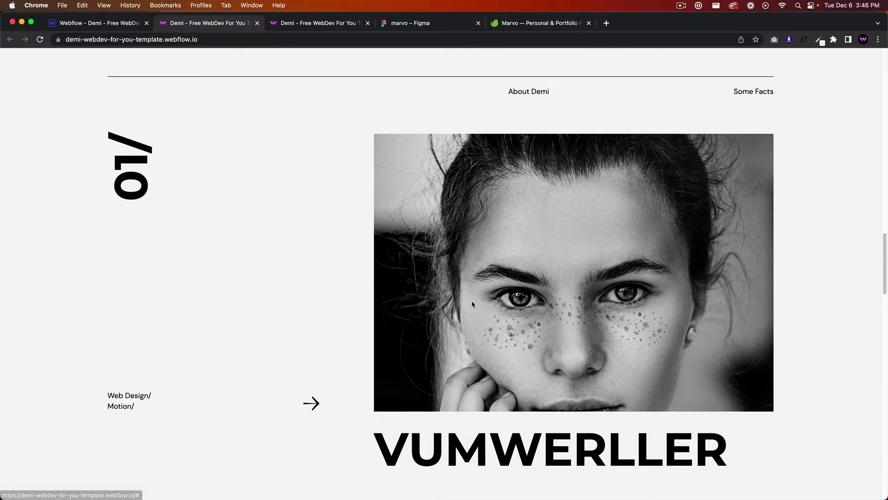
scroll(498, 306, down, 3)
scroll(498, 306, down, 1)
scroll(505, 302, down, 3)
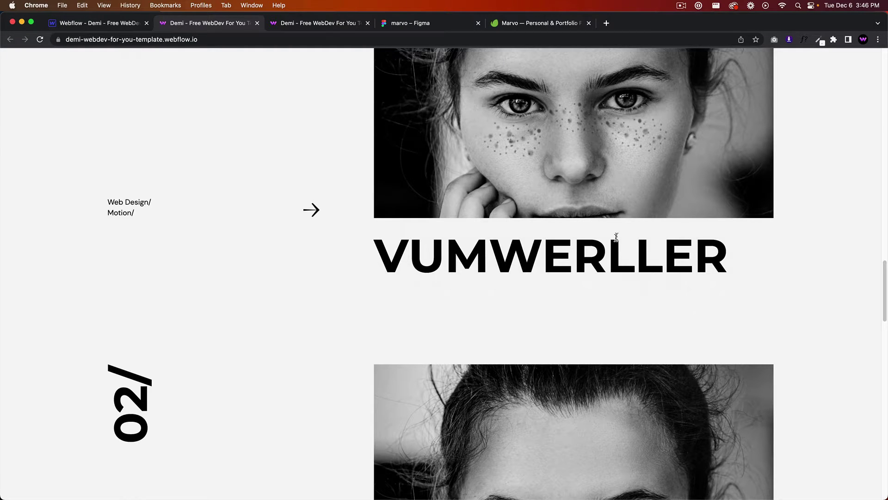
scroll(512, 317, down, 3)
scroll(512, 317, down, 2)
scroll(512, 318, down, 5)
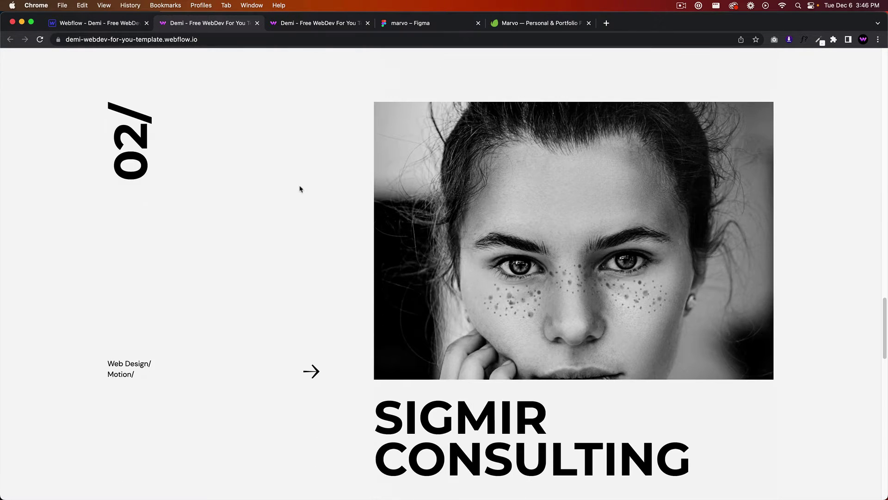
scroll(483, 318, down, 5)
scroll(484, 317, down, 5)
scroll(535, 316, down, 5)
scroll(535, 316, down, 5)
scroll(535, 315, down, 4)
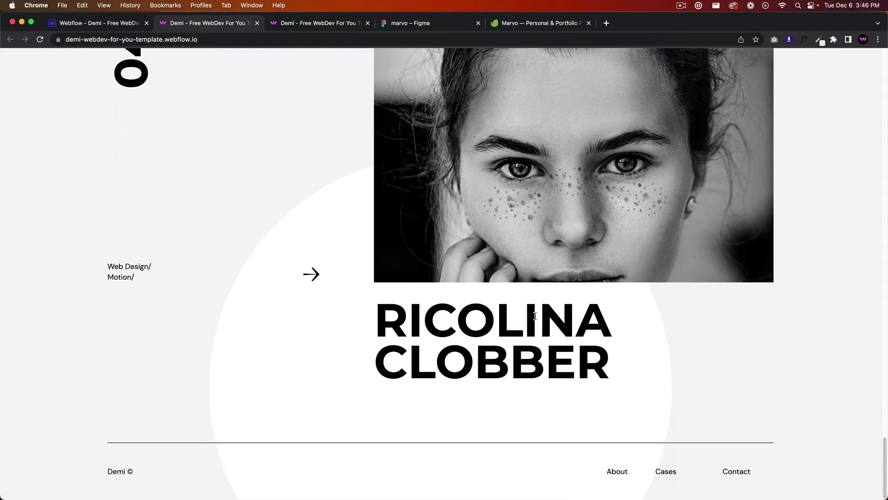
scroll(773, 460, up, 5)
scroll(763, 445, up, 5)
scroll(753, 426, up, 5)
scroll(753, 425, up, 5)
scroll(569, 317, down, 2)
scroll(568, 319, up, 5)
scroll(568, 319, up, 3)
scroll(576, 319, up, 3)
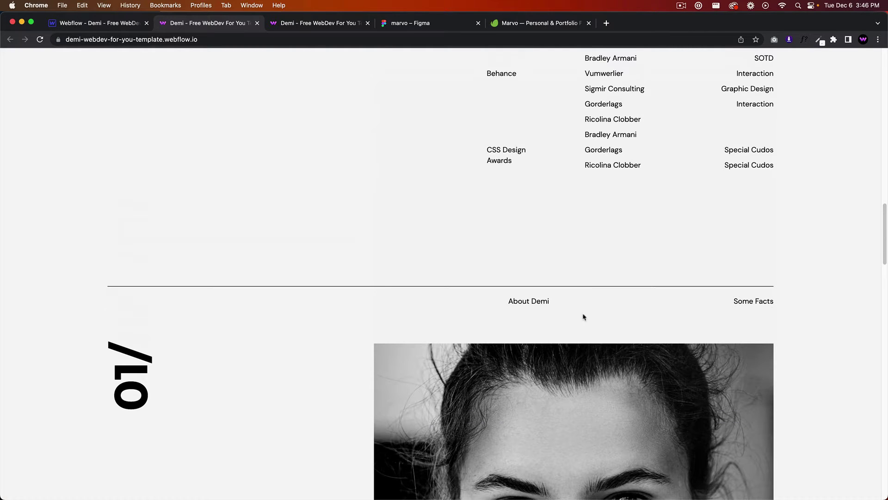
scroll(580, 321, down, 8)
scroll(580, 322, down, 3)
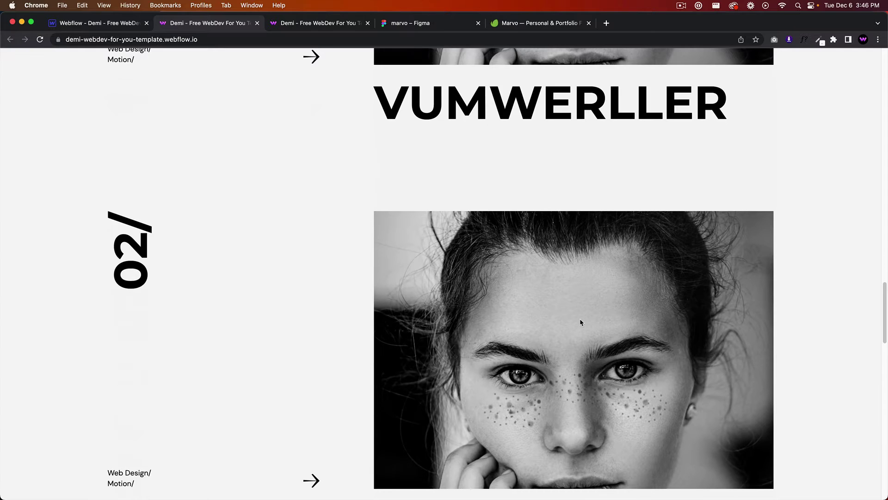
scroll(580, 319, down, 2)
scroll(580, 318, down, 6)
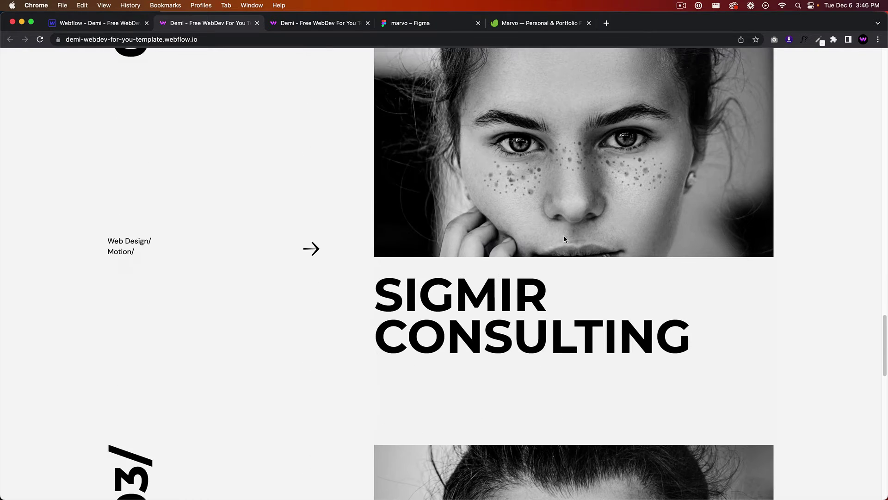
scroll(564, 236, down, 3)
scroll(564, 235, up, 10)
scroll(561, 238, up, 10)
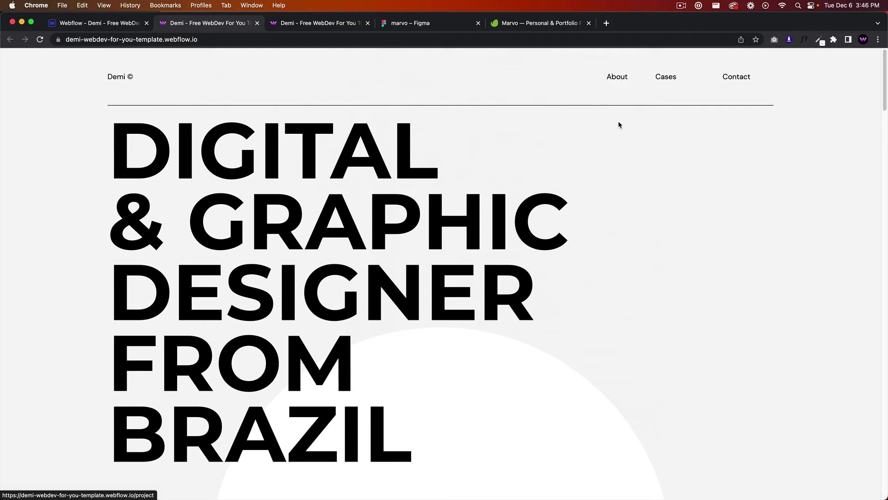
Open the Sigmir Consulting project page from the Cases link
click(666, 77)
scroll(641, 203, down, 5)
scroll(641, 204, down, 3)
scroll(642, 206, up, 6)
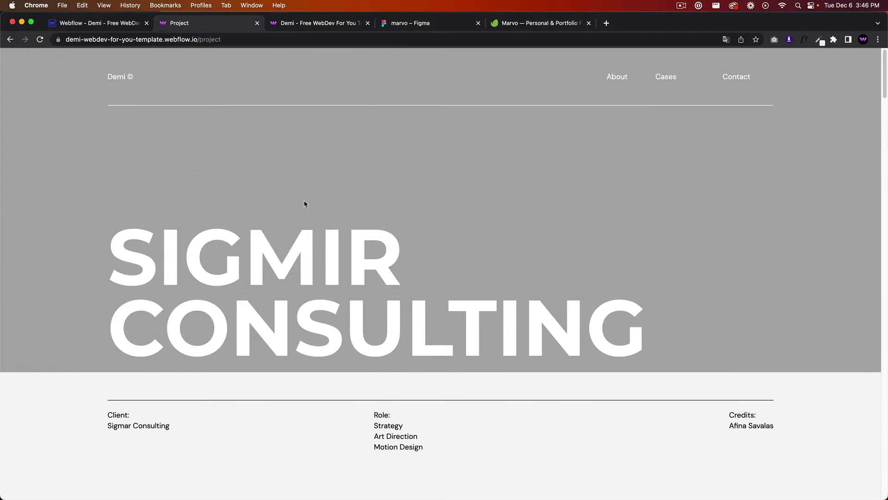
scroll(519, 297, down, 5)
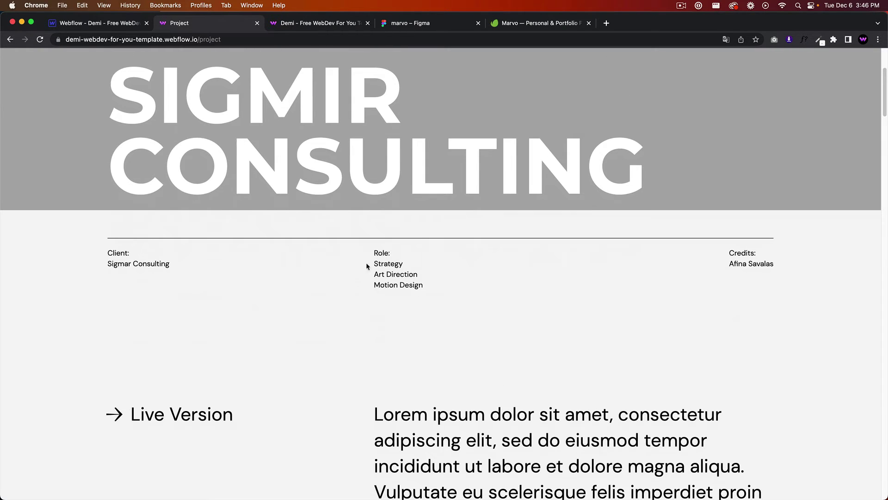
scroll(427, 265, down, 1)
scroll(503, 256, down, 5)
scroll(503, 255, down, 3)
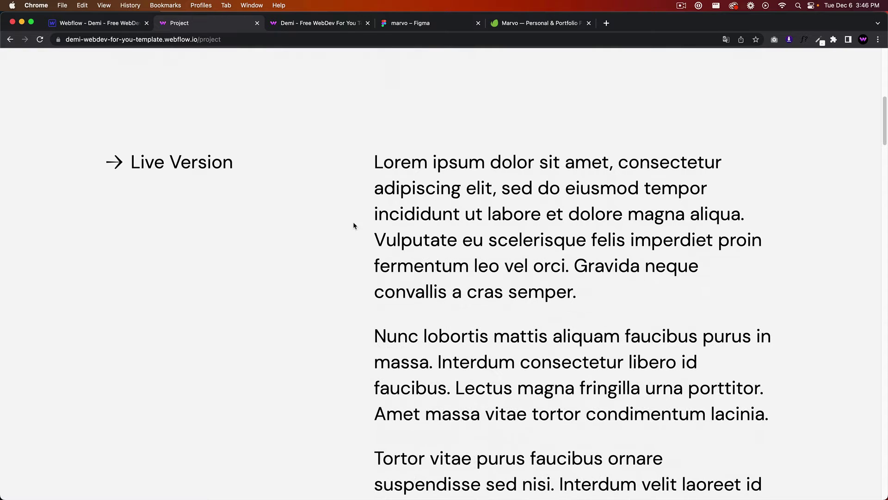
scroll(537, 319, down, 1)
scroll(538, 319, down, 2)
scroll(537, 319, down, 3)
scroll(535, 277, down, 4)
scroll(522, 214, down, 4)
scroll(522, 213, down, 4)
scroll(549, 259, down, 3)
scroll(549, 259, down, 4)
scroll(601, 185, down, 5)
scroll(601, 185, down, 5)
scroll(486, 278, down, 5)
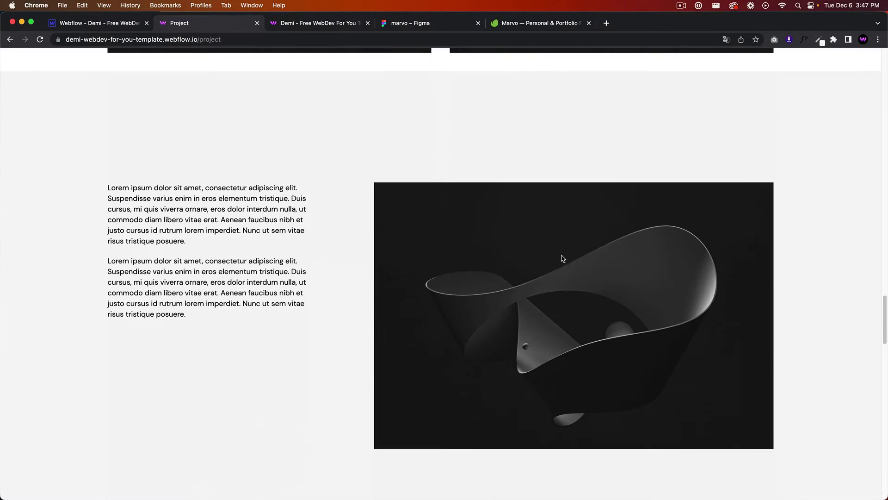
scroll(487, 278, down, 4)
scroll(444, 209, down, 4)
scroll(445, 209, down, 4)
scroll(445, 209, down, 3)
scroll(441, 209, down, 4)
scroll(440, 207, down, 4)
scroll(440, 207, down, 5)
scroll(440, 207, down, 2)
scroll(457, 207, down, 5)
scroll(457, 207, down, 5)
scroll(458, 208, down, 5)
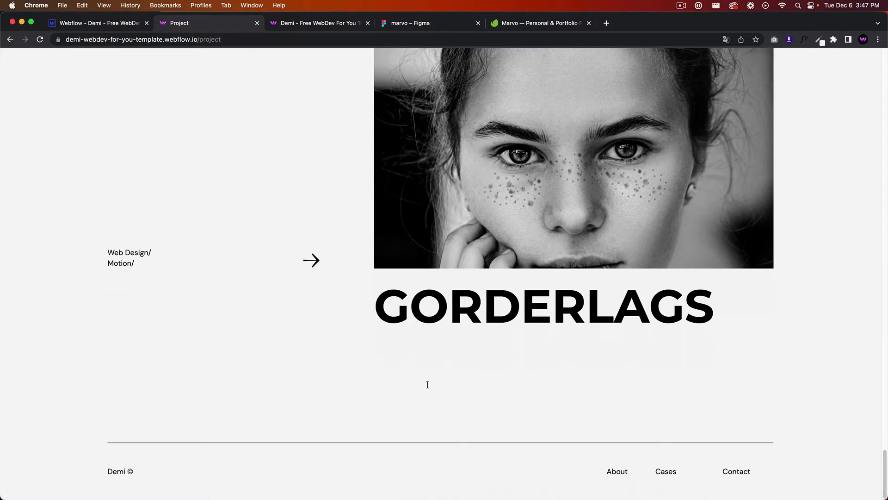
scroll(573, 432, up, 6)
scroll(573, 432, up, 15)
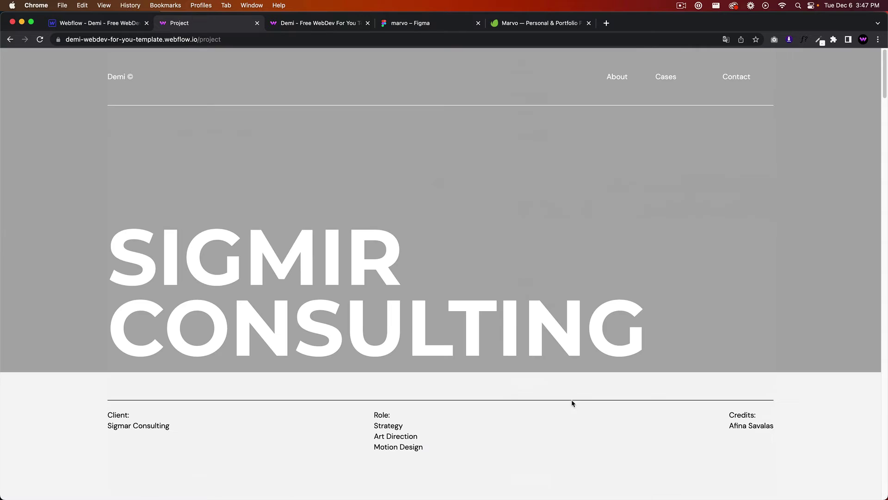
click(736, 76)
scroll(607, 291, down, 5)
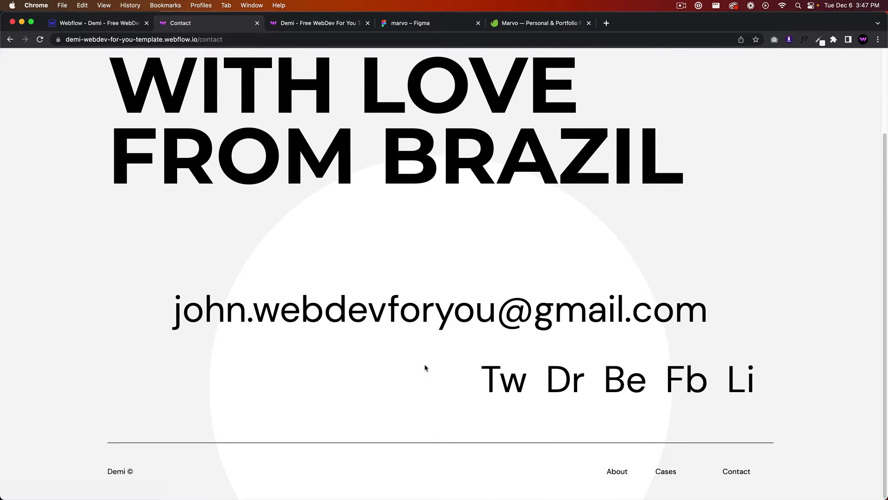
scroll(416, 342, up, 5)
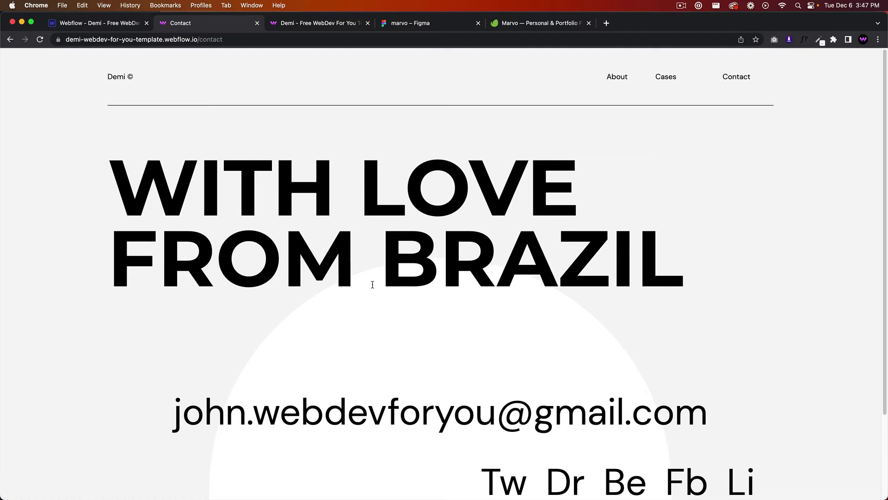
drag(132, 189, 611, 263)
click(610, 208)
Remove /project from the address to load the Demi home page
click(666, 77)
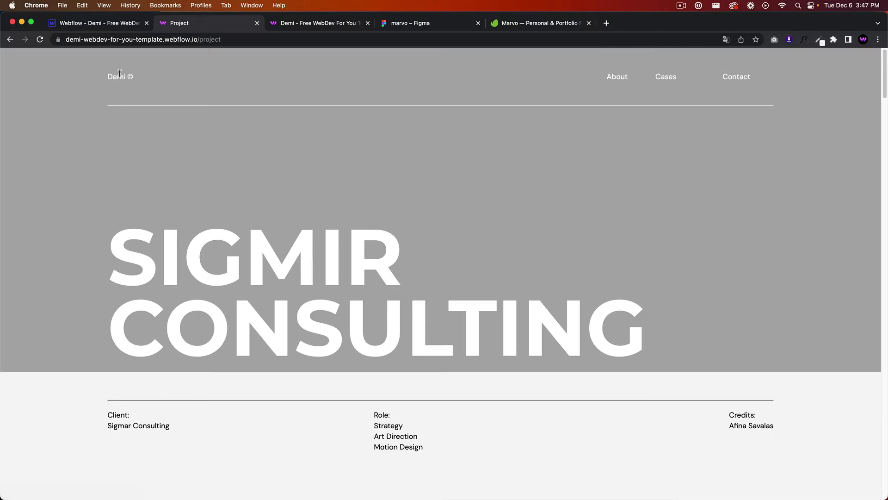
scroll(402, 267, down, 8)
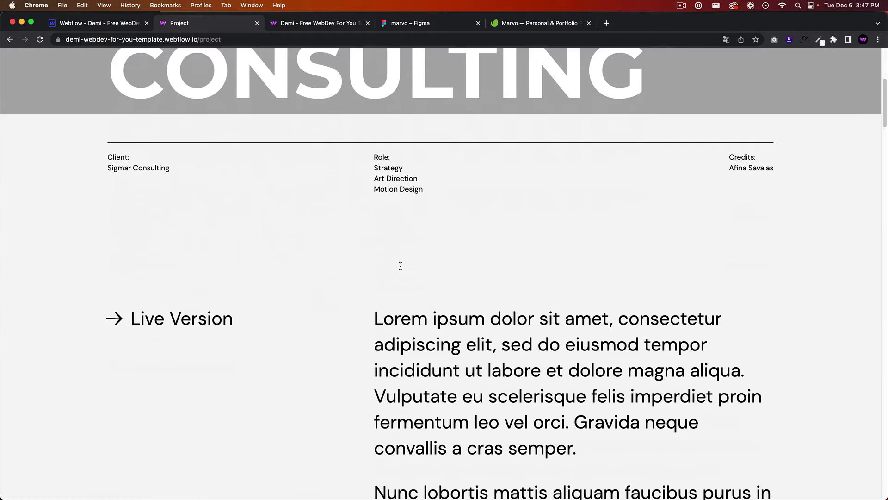
scroll(401, 267, up, 2)
click(197, 40)
drag(200, 39, 223, 40)
key(BackSpace)
key(Return)
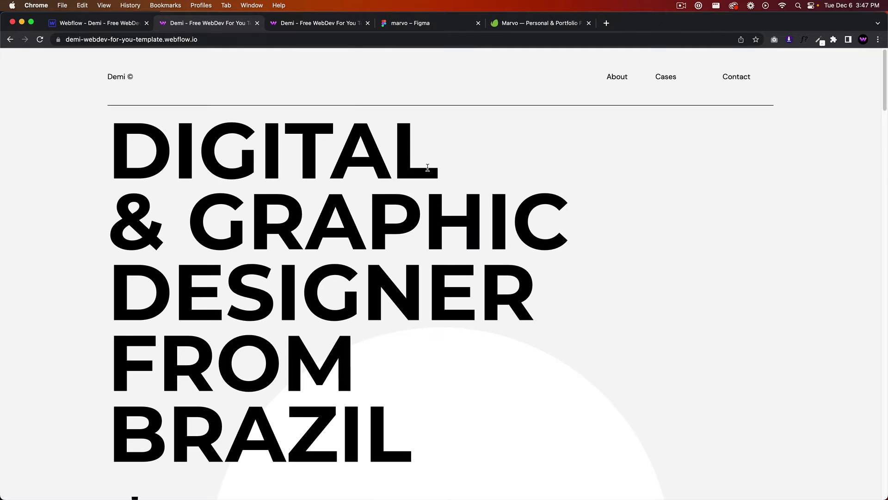
scroll(427, 168, down, 6)
scroll(427, 168, down, 6)
scroll(426, 167, down, 5)
scroll(427, 167, up, 2)
scroll(427, 167, up, 5)
scroll(426, 167, up, 4)
scroll(416, 177, up, 1)
scroll(503, 250, down, 4)
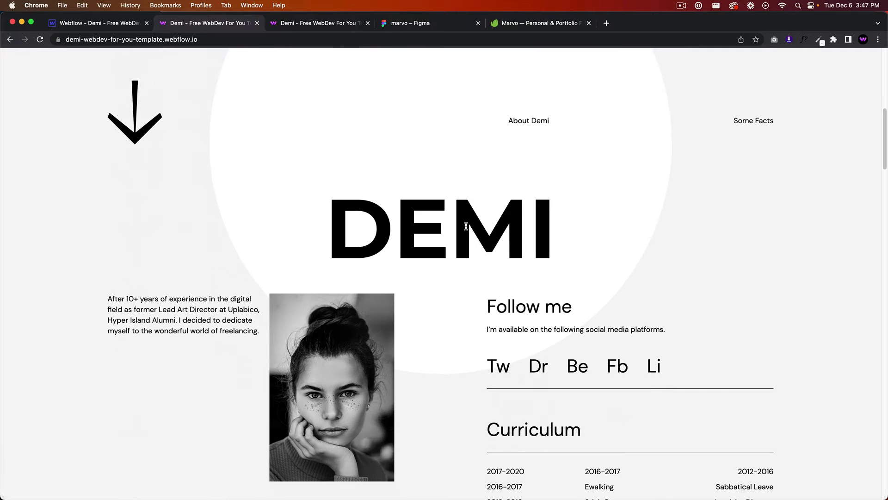
scroll(503, 251, down, 2)
scroll(532, 257, down, 3)
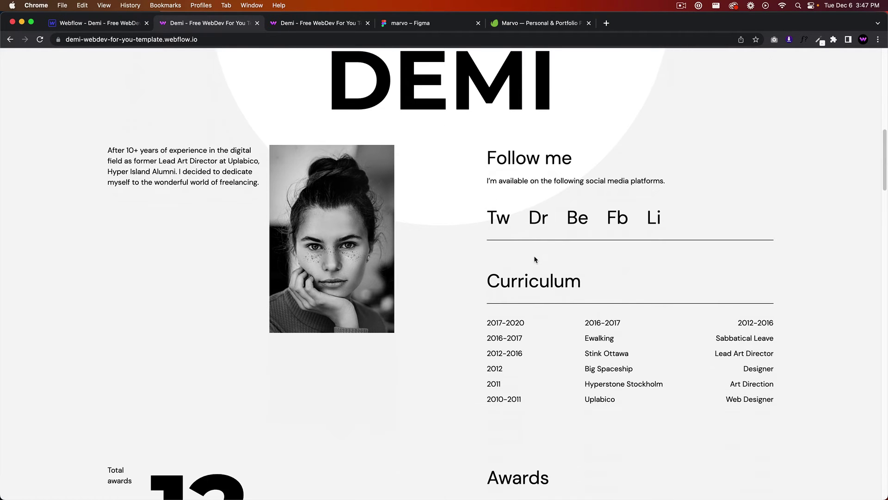
scroll(534, 255, down, 2)
scroll(393, 275, down, 1)
scroll(393, 276, down, 5)
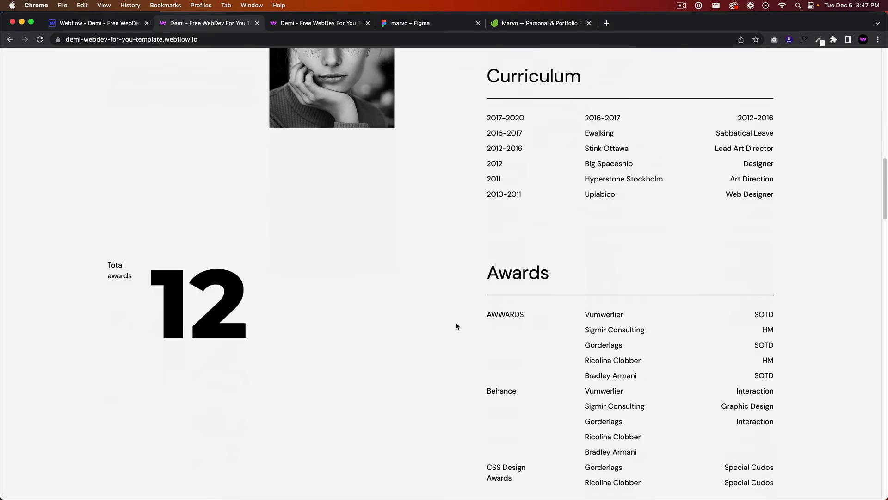
scroll(456, 322, down, 4)
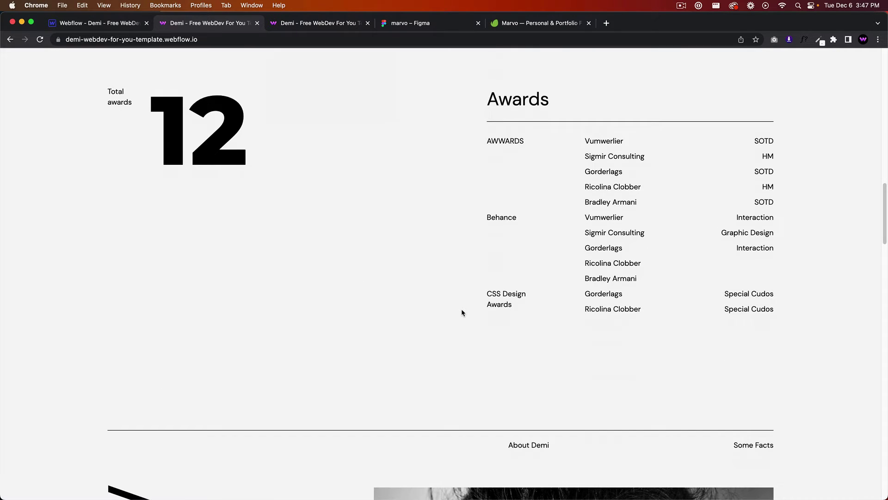
scroll(461, 312, down, 5)
scroll(483, 294, down, 4)
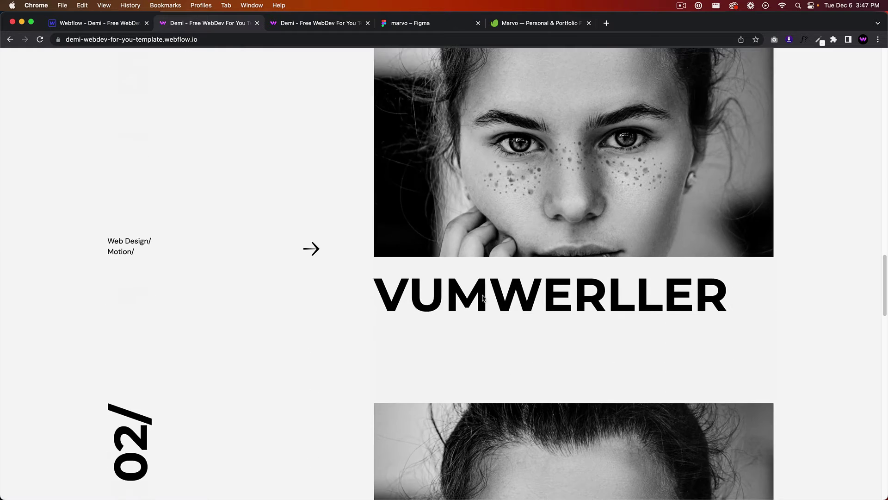
scroll(482, 295, down, 3)
scroll(483, 294, down, 5)
scroll(483, 295, down, 5)
scroll(487, 294, down, 2)
scroll(488, 295, down, 5)
scroll(499, 271, up, 5)
scroll(499, 271, up, 5)
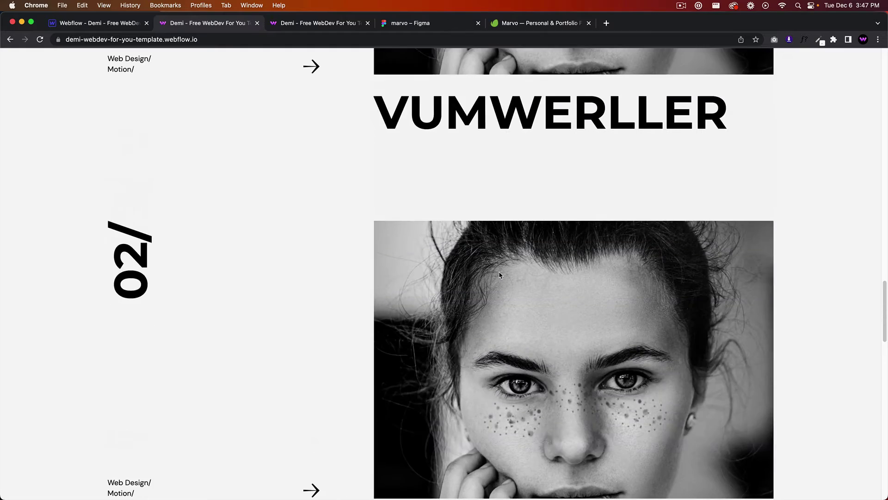
scroll(499, 272, up, 2)
scroll(500, 271, up, 6)
scroll(500, 271, up, 6)
scroll(499, 271, up, 6)
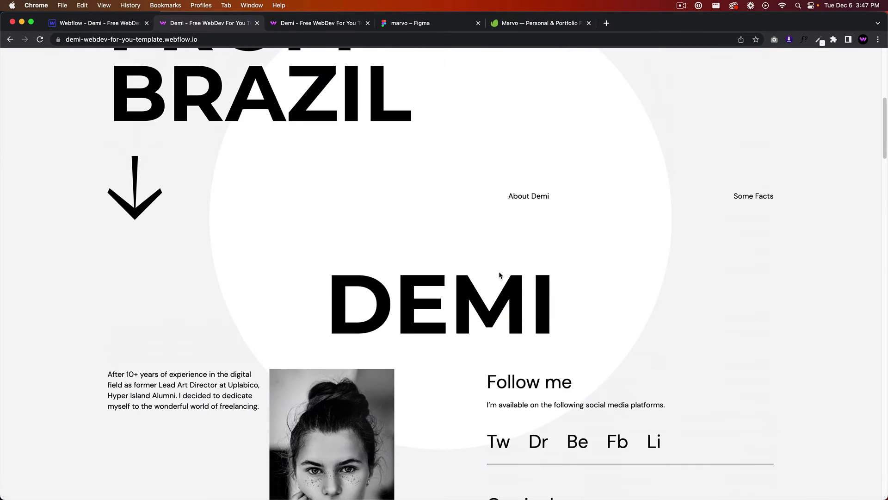
scroll(499, 271, up, 5)
scroll(499, 272, up, 1)
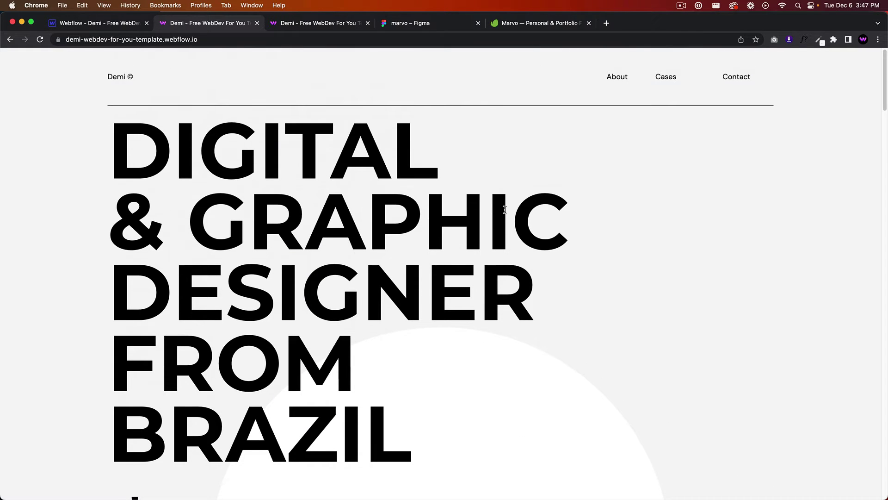
View the marvo Figma contacts_1920 frame, then go to the Envato Marvo page
click(425, 22)
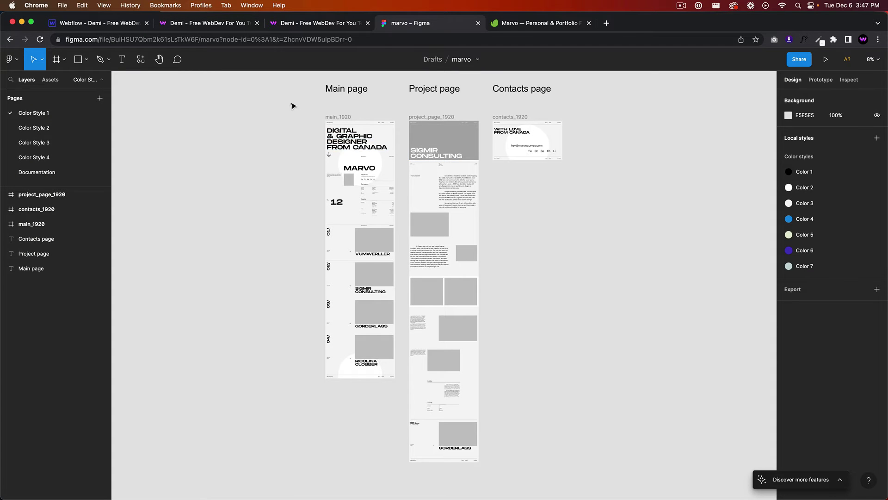
click(402, 149)
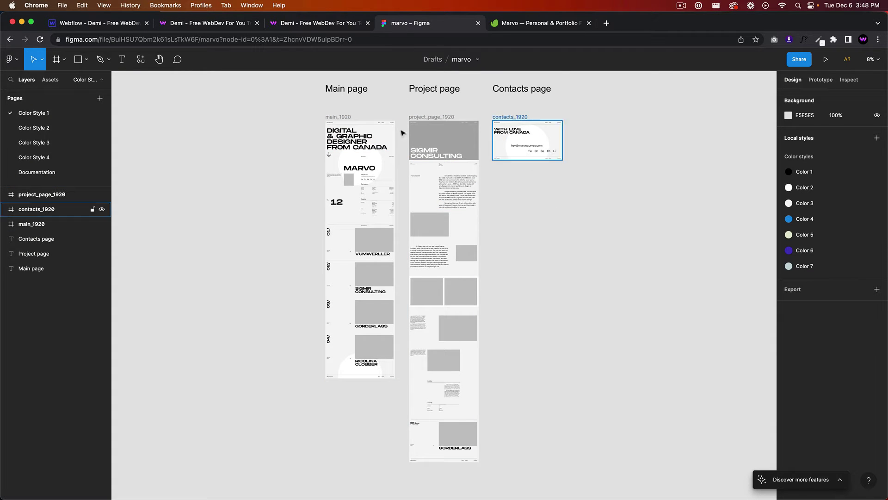
click(522, 23)
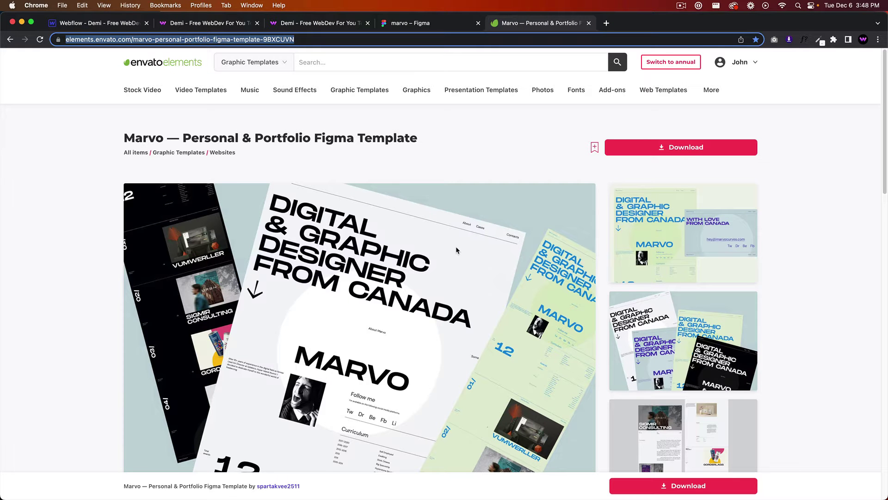
scroll(456, 247, down, 5)
scroll(474, 276, up, 5)
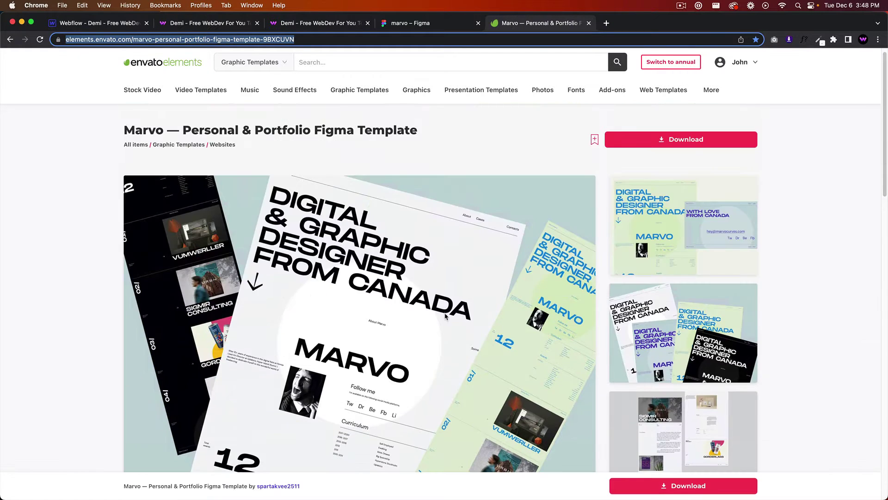
scroll(449, 321, down, 1)
scroll(450, 322, down, 5)
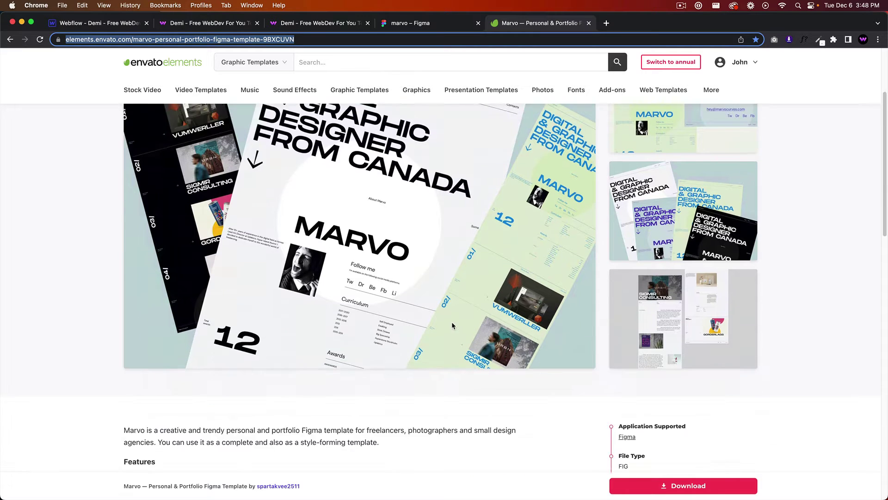
scroll(452, 321, down, 1)
scroll(452, 321, up, 1)
scroll(452, 322, up, 3)
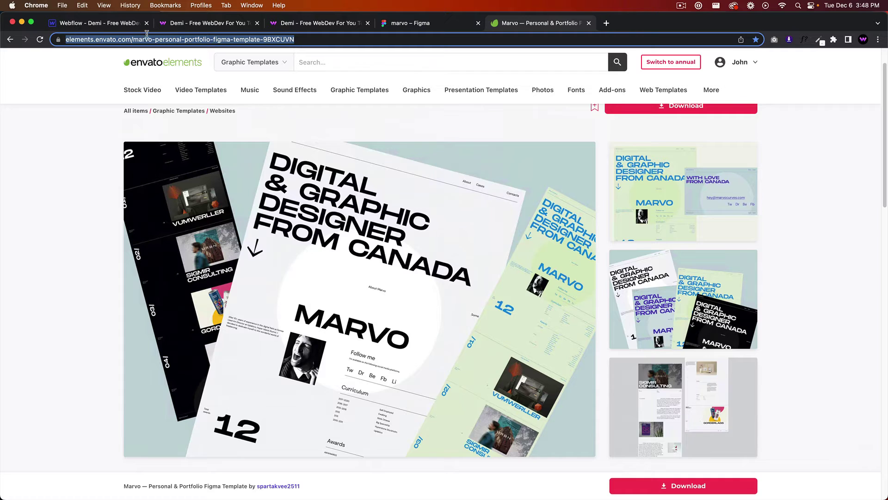
Compare the Demi site with Marvo, then close Webflow's publish menu and select the works image wrapper
click(207, 23)
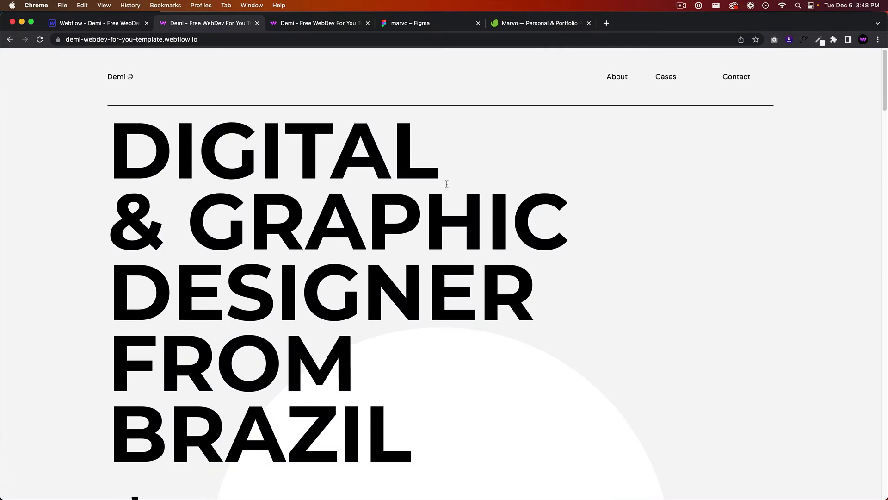
scroll(477, 192, down, 4)
scroll(484, 211, up, 4)
click(540, 23)
scroll(455, 157, up, 1)
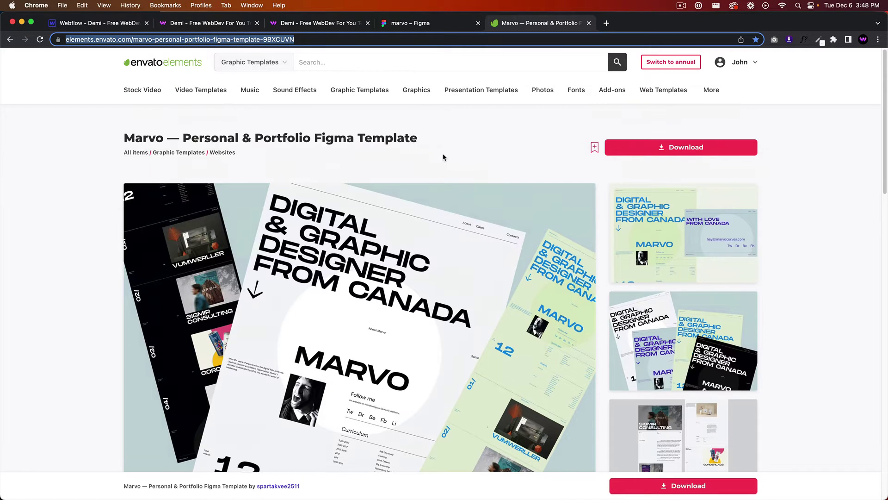
scroll(388, 171, down, 6)
scroll(387, 171, down, 3)
scroll(326, 270, down, 4)
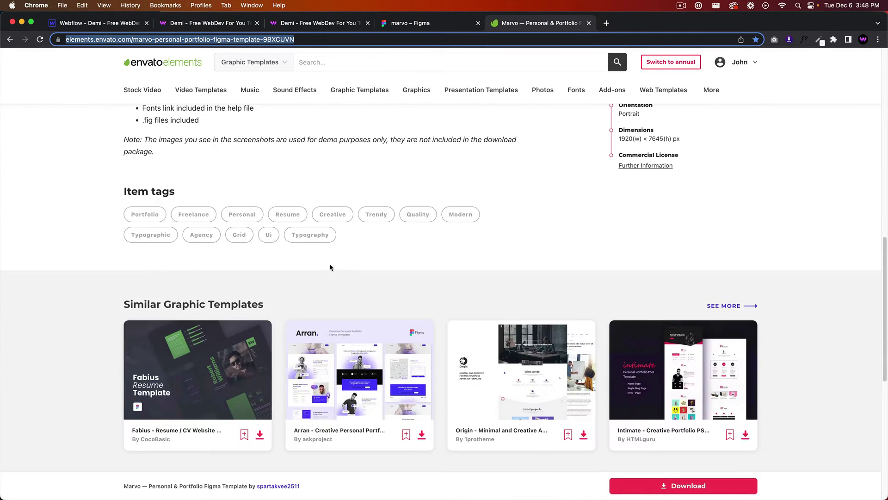
scroll(334, 260, up, 3)
scroll(377, 238, up, 6)
scroll(376, 238, down, 5)
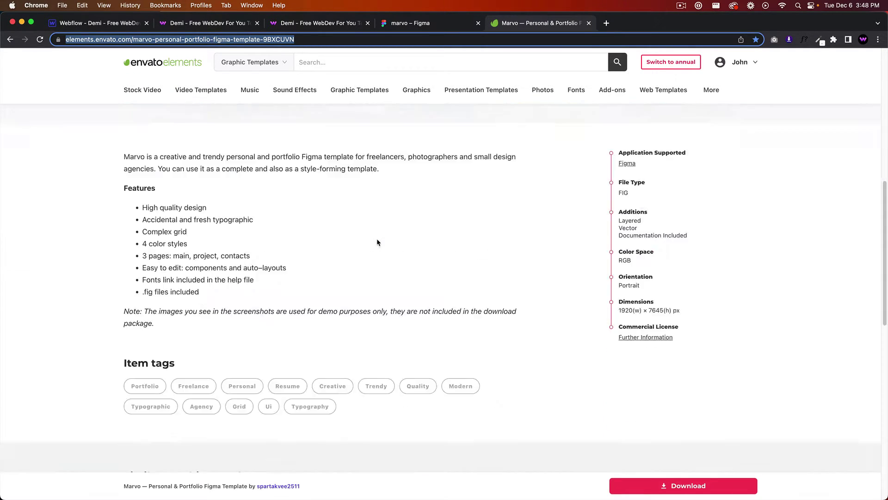
scroll(377, 239, down, 5)
scroll(377, 238, down, 3)
scroll(377, 238, up, 1)
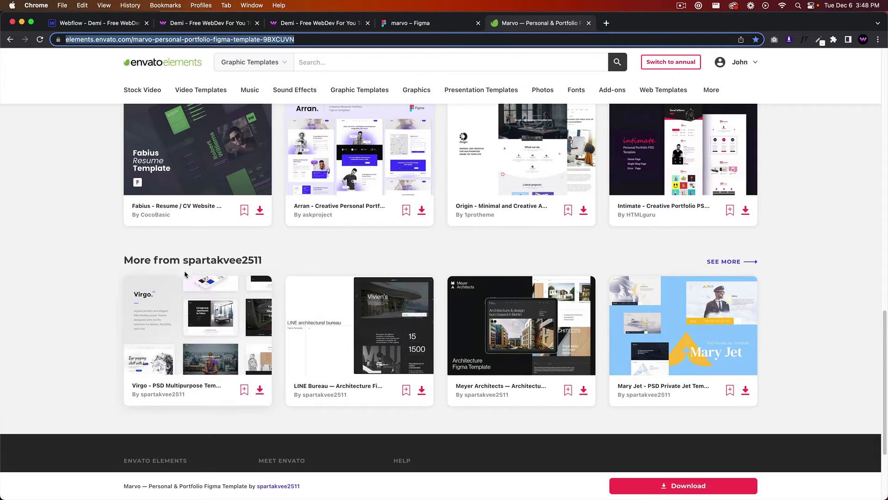
scroll(300, 214, up, 2)
scroll(301, 214, up, 4)
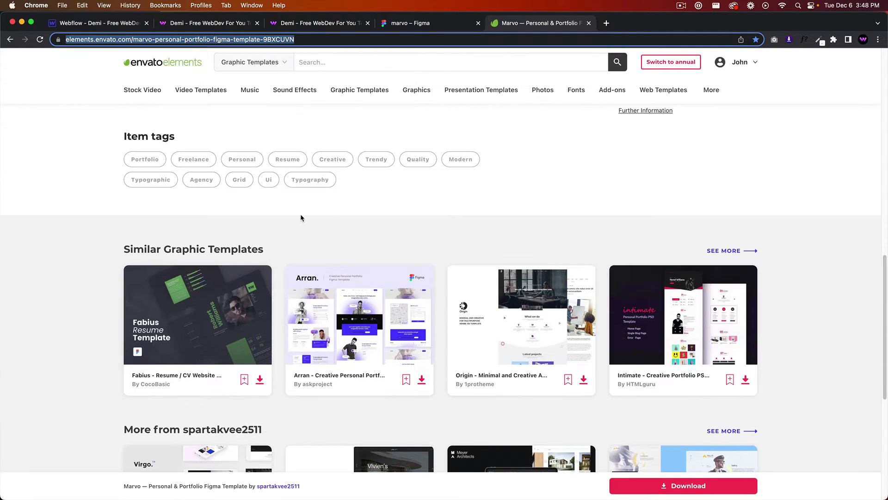
scroll(301, 214, up, 5)
scroll(300, 213, up, 4)
scroll(300, 213, up, 1)
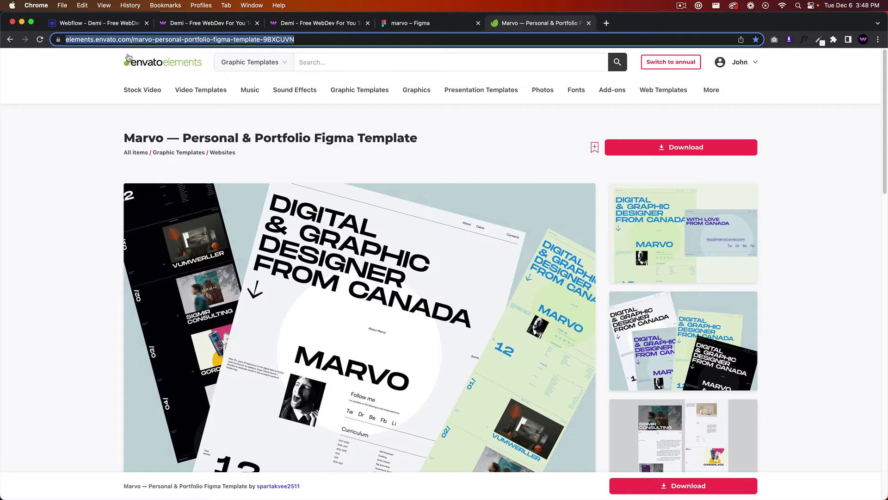
click(101, 23)
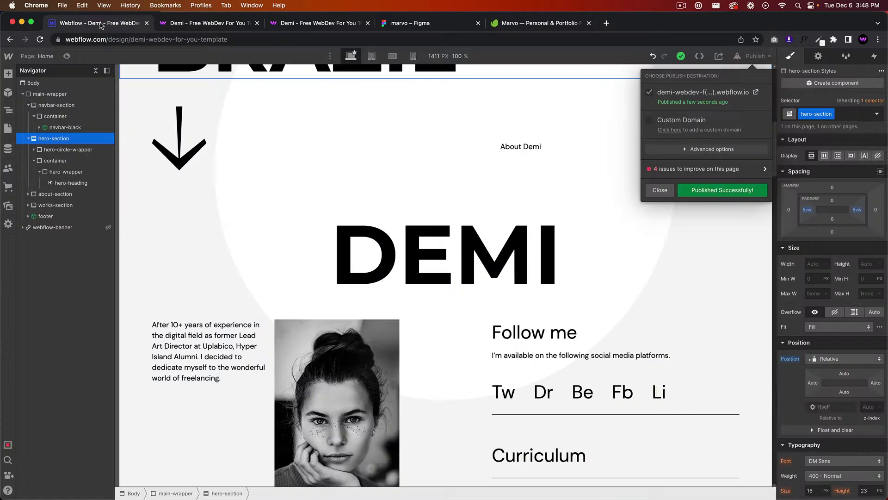
click(659, 189)
scroll(495, 176, down, 10)
scroll(485, 208, down, 5)
click(556, 236)
scroll(552, 234, up, 10)
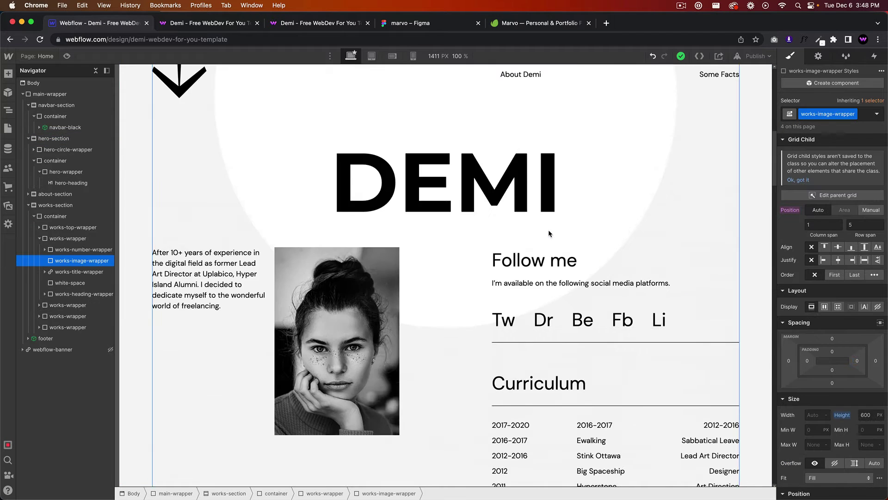
scroll(548, 230, up, 10)
Load the Unsplash home page in a new browser tab
click(607, 23)
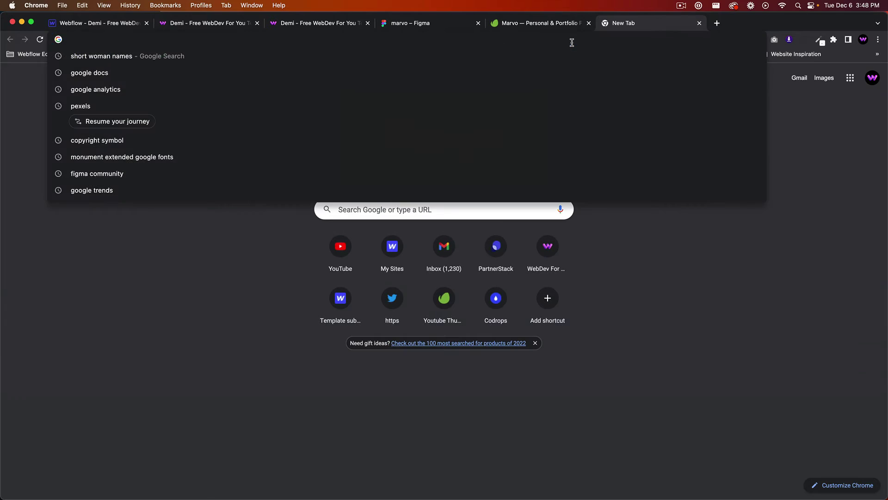
text(unsplash)
key(Return)
scroll(474, 238, down, 5)
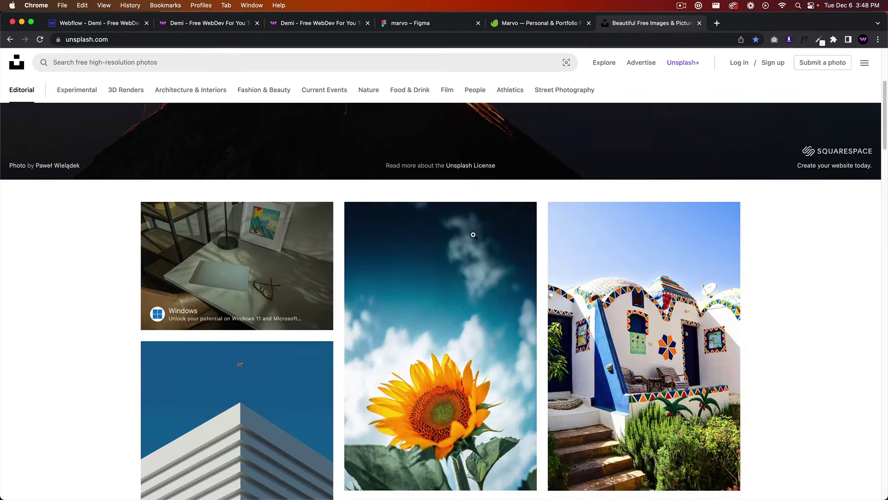
scroll(474, 237, down, 3)
scroll(474, 238, down, 5)
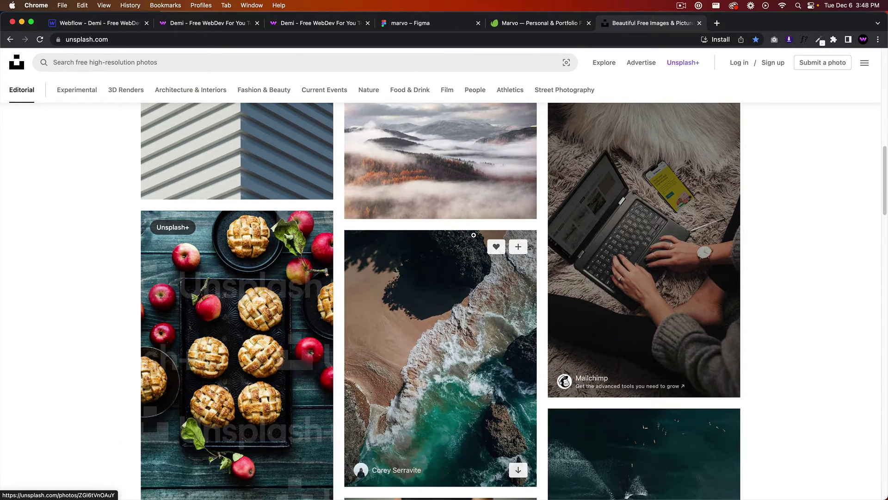
scroll(473, 235, down, 5)
scroll(416, 236, down, 5)
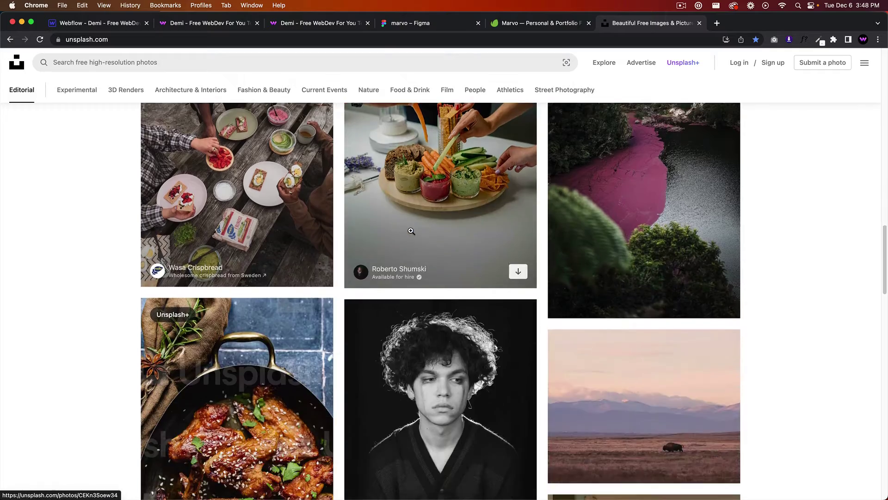
scroll(411, 231, up, 5)
scroll(410, 230, down, 3)
scroll(411, 230, down, 4)
scroll(411, 231, down, 4)
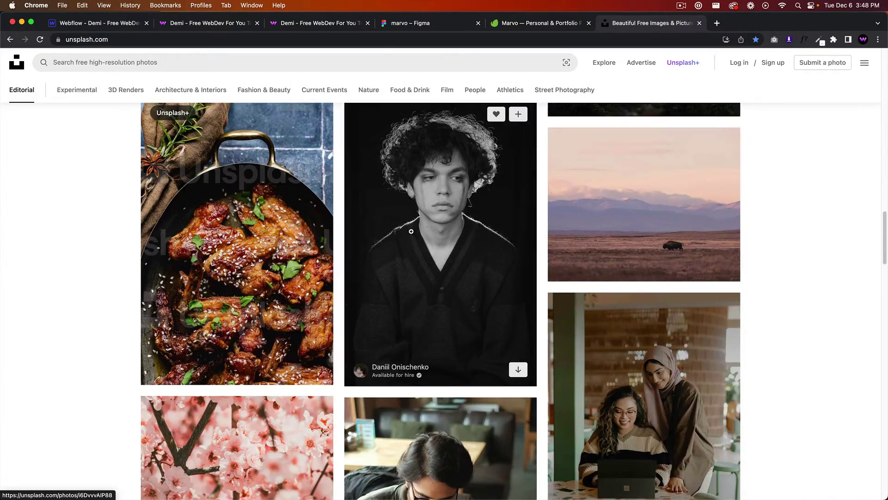
scroll(411, 230, down, 4)
scroll(423, 237, down, 2)
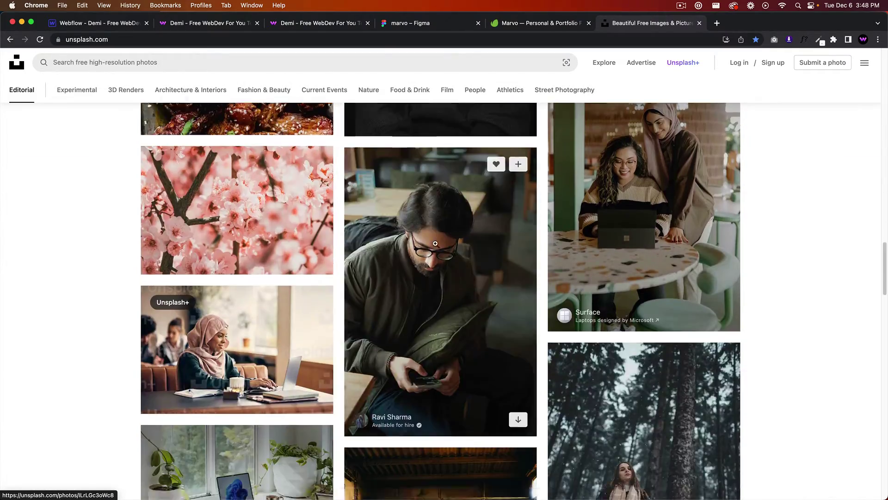
scroll(435, 243, down, 5)
scroll(438, 244, down, 2)
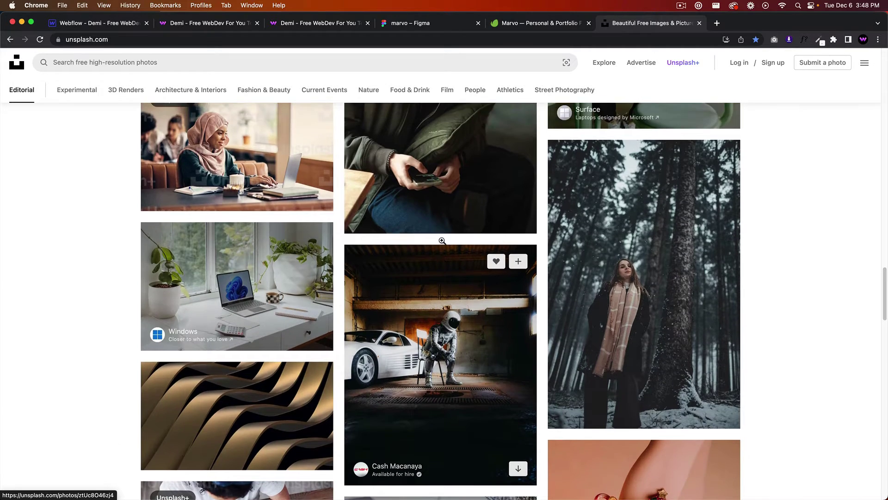
scroll(442, 241, up, 3)
scroll(442, 241, down, 8)
scroll(486, 244, down, 4)
scroll(491, 243, down, 6)
scroll(491, 241, down, 6)
scroll(491, 241, down, 4)
scroll(491, 242, down, 6)
scroll(491, 242, down, 6)
scroll(487, 241, down, 3)
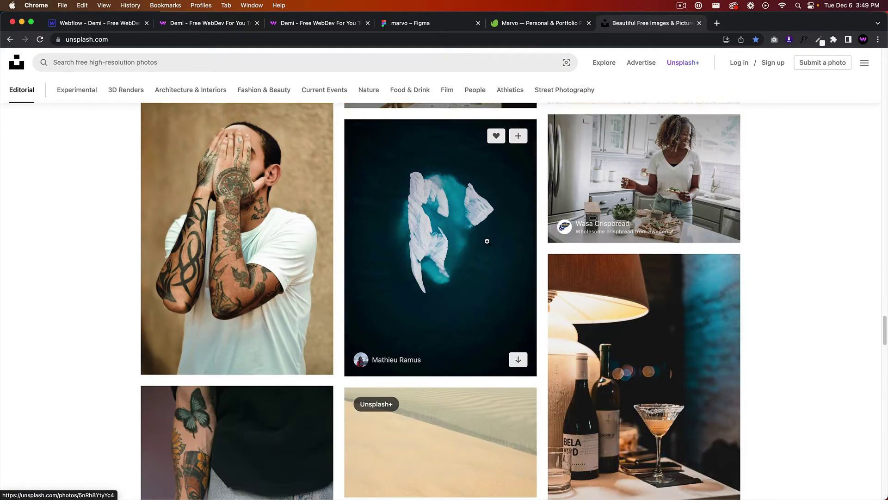
scroll(487, 241, down, 6)
scroll(487, 241, down, 5)
scroll(451, 208, down, 2)
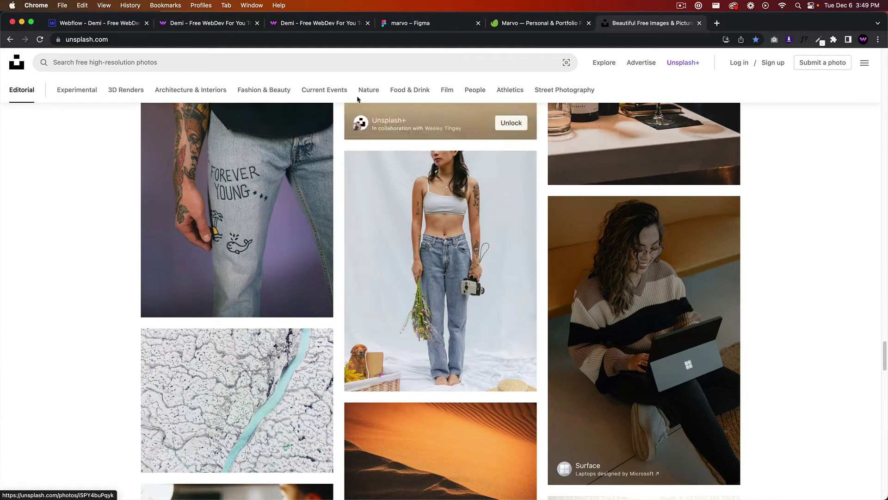
Search Unsplash for 'author' photos, then return to the home page
click(324, 66)
text(author)
key(Return)
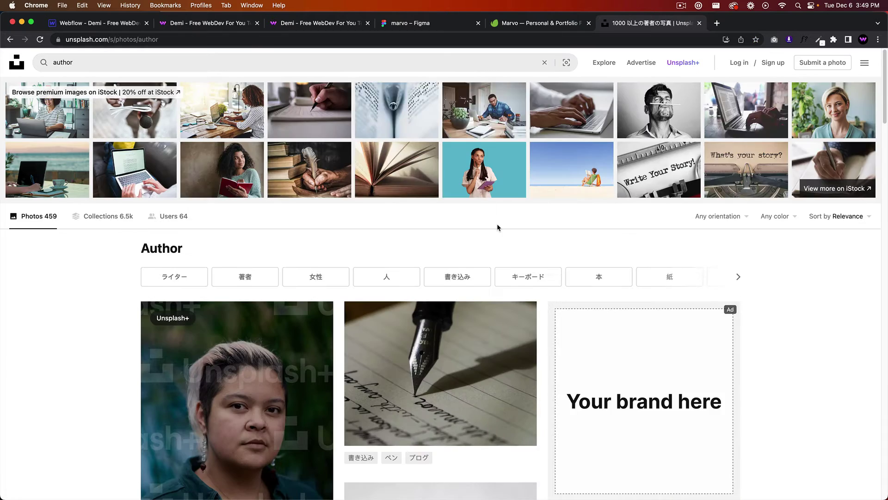
scroll(497, 224, down, 8)
scroll(497, 224, down, 5)
scroll(497, 224, down, 3)
scroll(496, 223, up, 20)
scroll(235, 193, down, 10)
click(10, 39)
Search 'person' and download Daniel Lincoln's blue face-paint portrait
click(116, 62)
text(person)
key(Return)
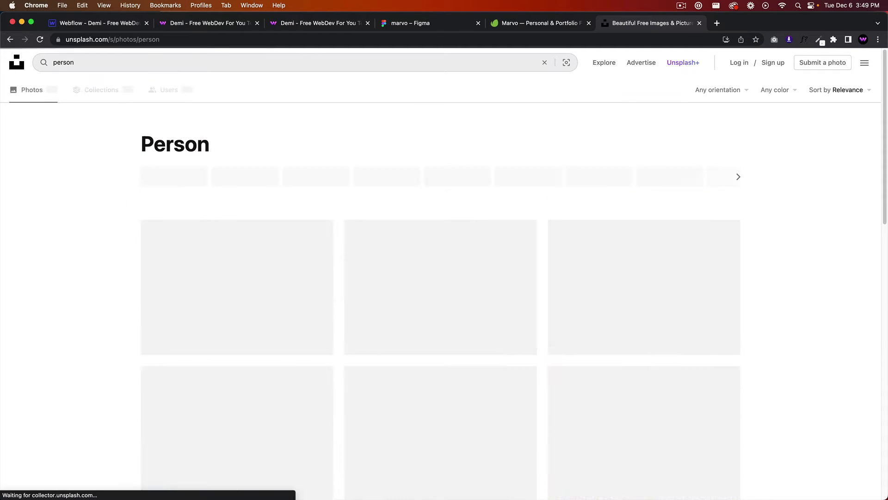
scroll(375, 256, down, 5)
scroll(418, 307, up, 3)
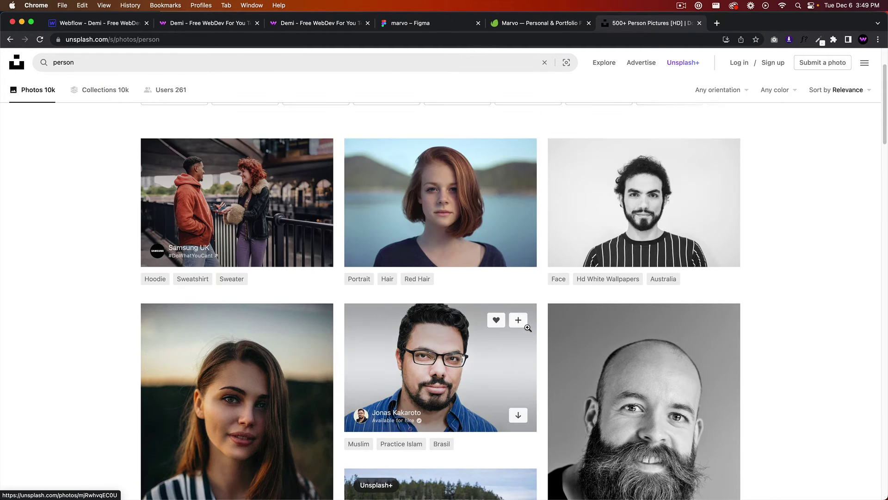
scroll(528, 327, down, 5)
scroll(486, 327, down, 5)
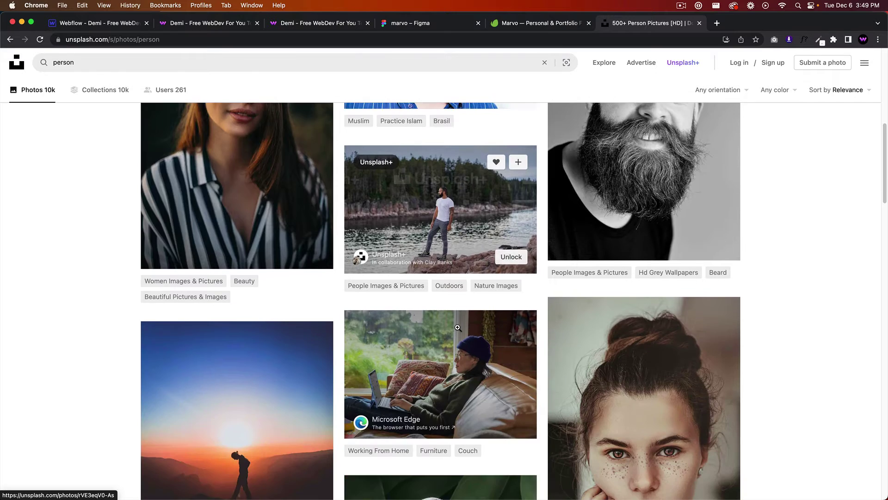
scroll(458, 327, down, 5)
scroll(458, 327, down, 3)
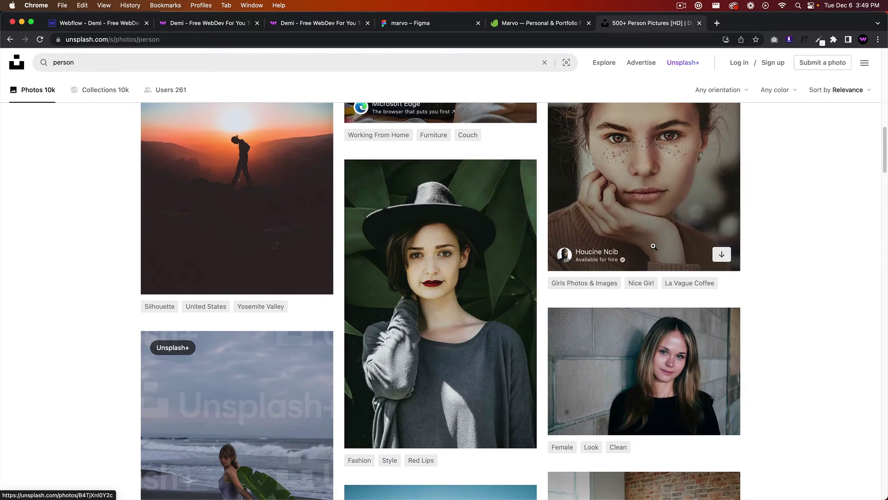
scroll(652, 246, down, 5)
scroll(610, 275, down, 5)
scroll(555, 278, down, 3)
scroll(479, 297, down, 5)
scroll(479, 297, down, 5)
scroll(479, 297, down, 3)
scroll(479, 294, down, 5)
scroll(483, 293, down, 3)
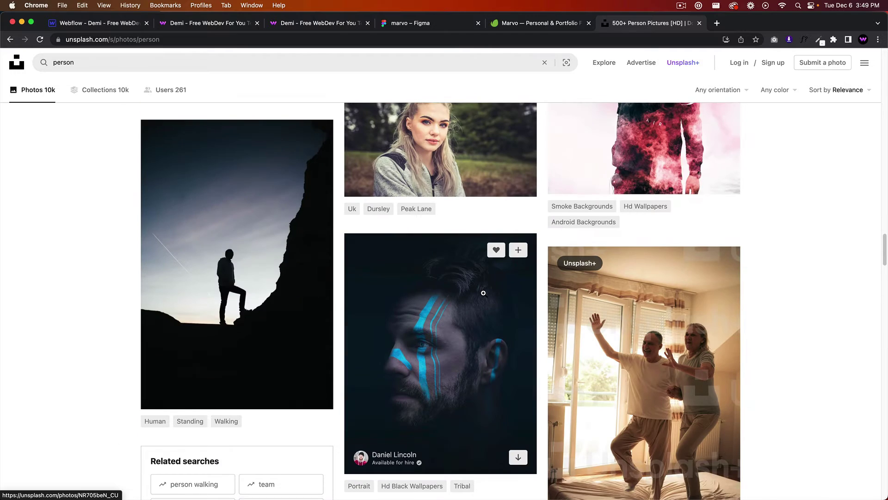
scroll(483, 293, down, 1)
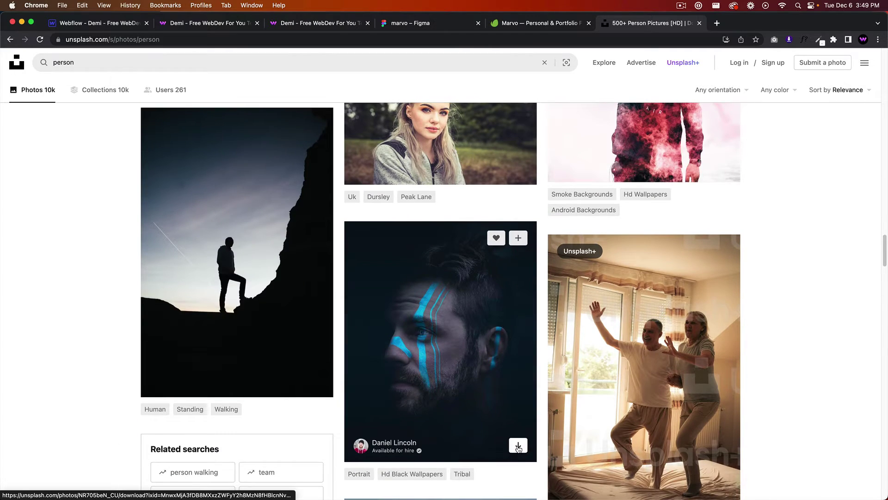
click(519, 445)
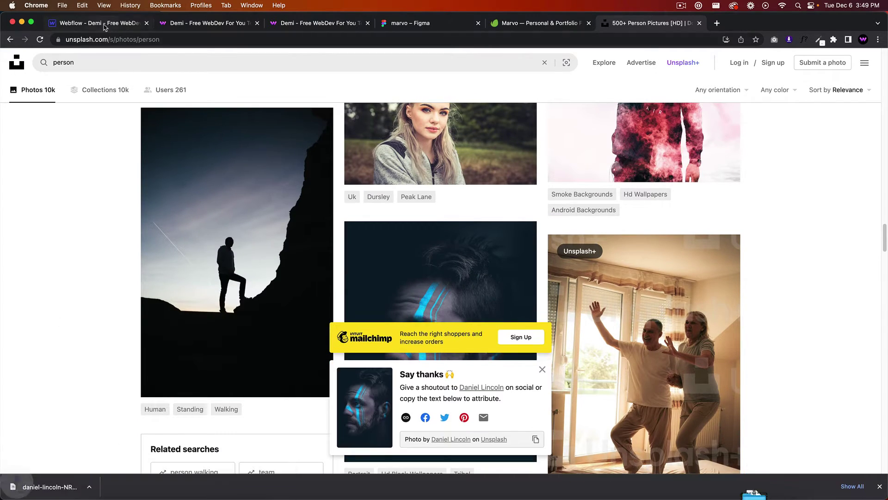
click(99, 23)
scroll(269, 211, down, 10)
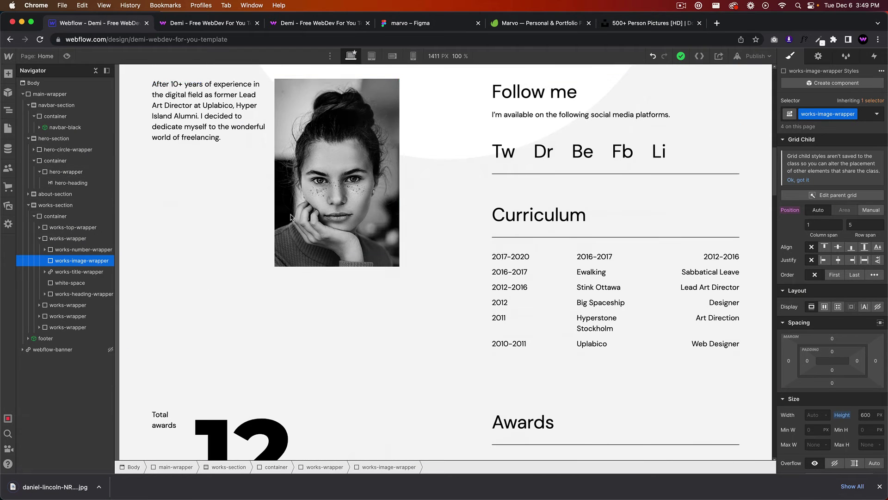
Replace the about image with the downloaded freckled woman portrait from the assets
click(8, 202)
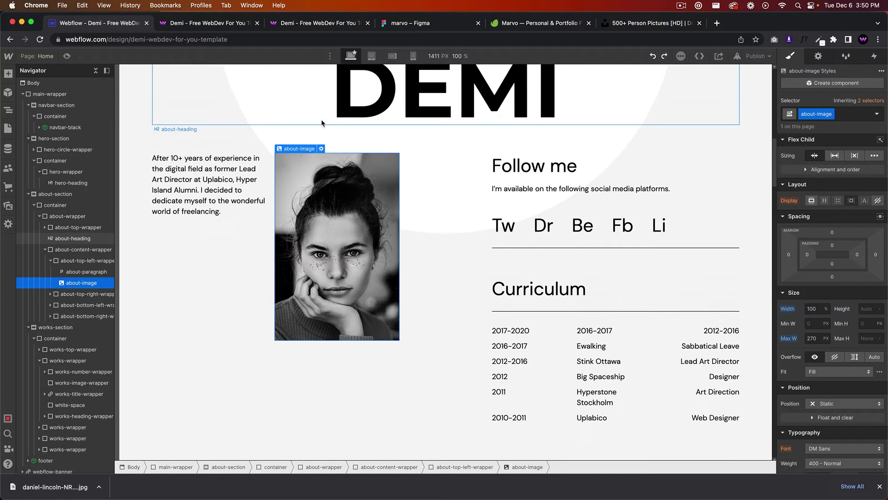
click(321, 148)
click(347, 197)
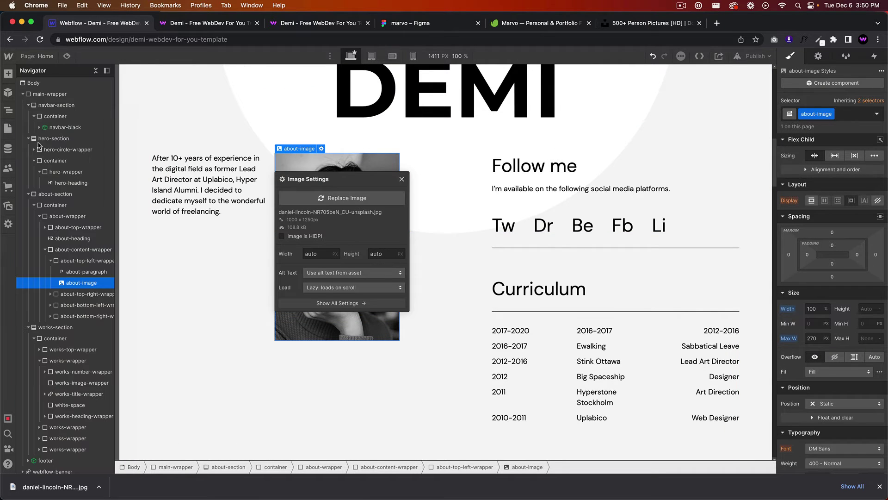
click(420, 325)
click(337, 209)
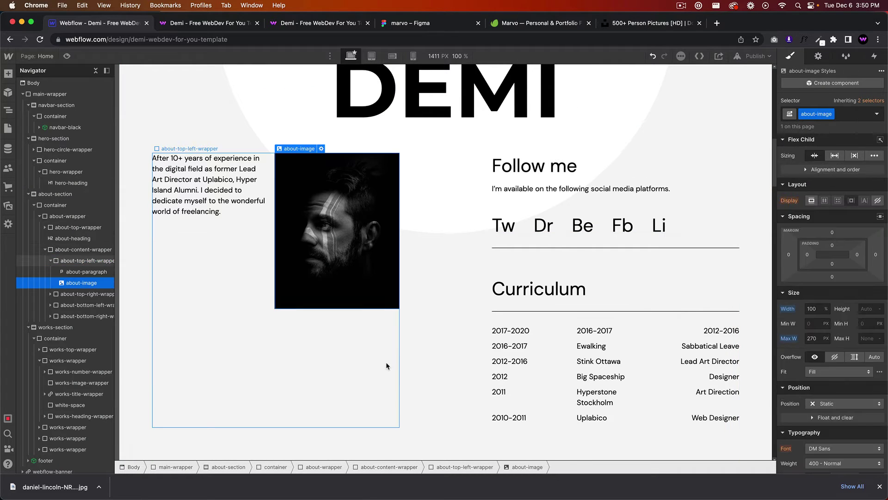
click(66, 57)
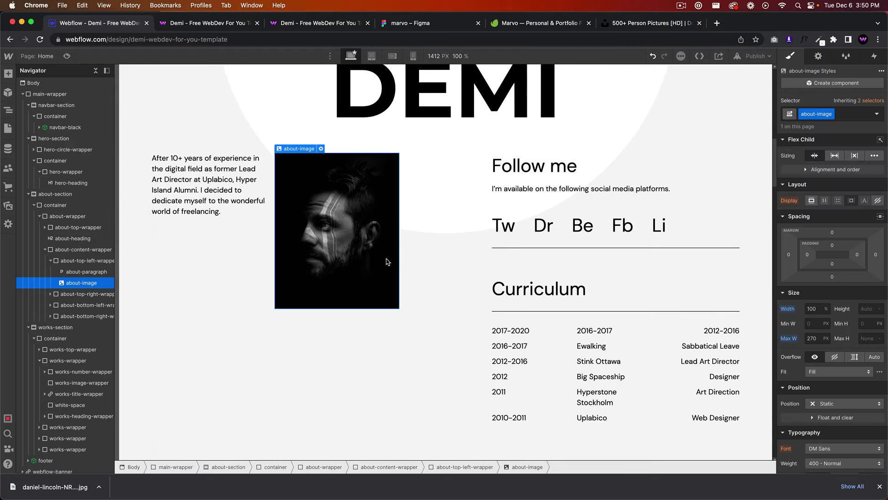
scroll(792, 380, down, 10)
scroll(792, 379, down, 5)
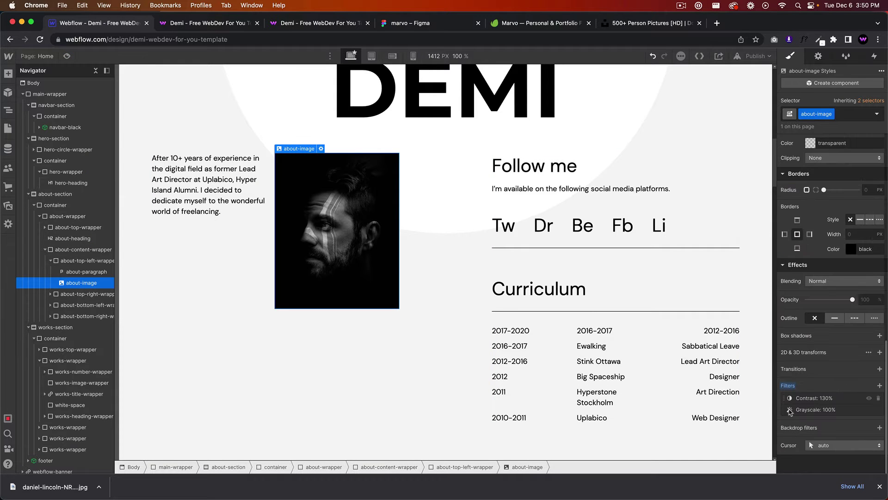
Toggle the about image's contrast and grayscale filters off and back on
click(869, 398)
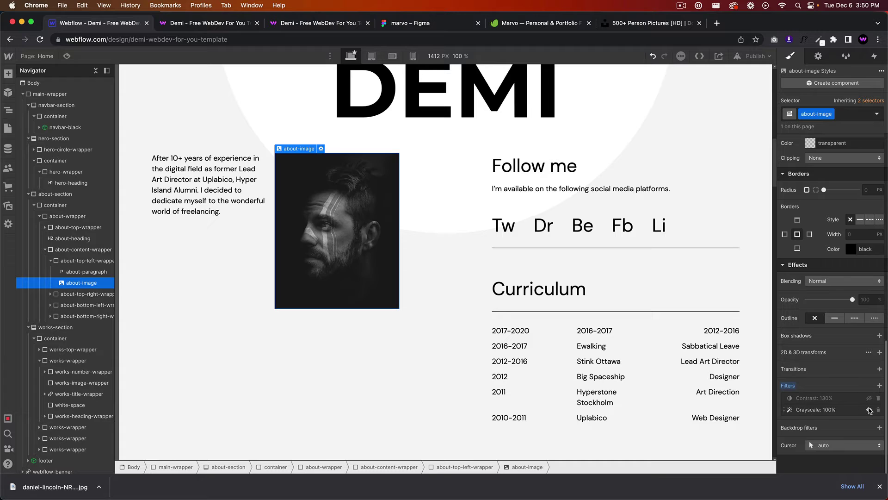
click(870, 410)
click(870, 397)
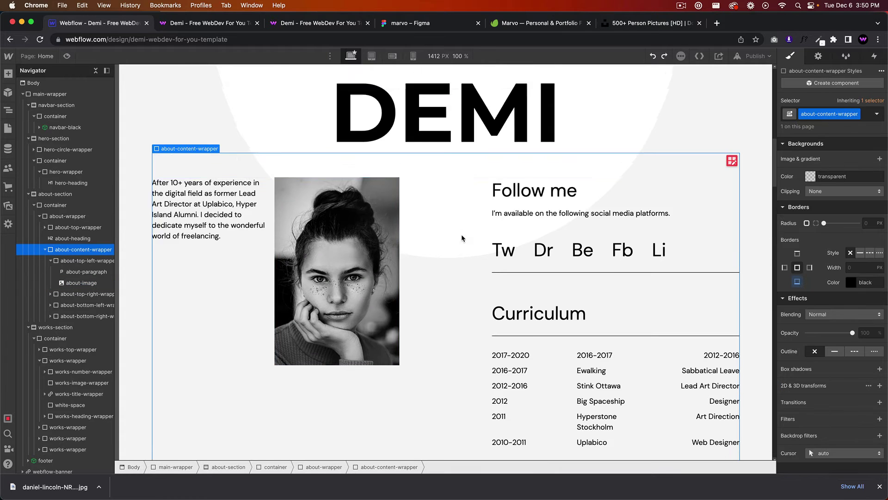
scroll(462, 238, up, 3)
scroll(444, 237, down, 5)
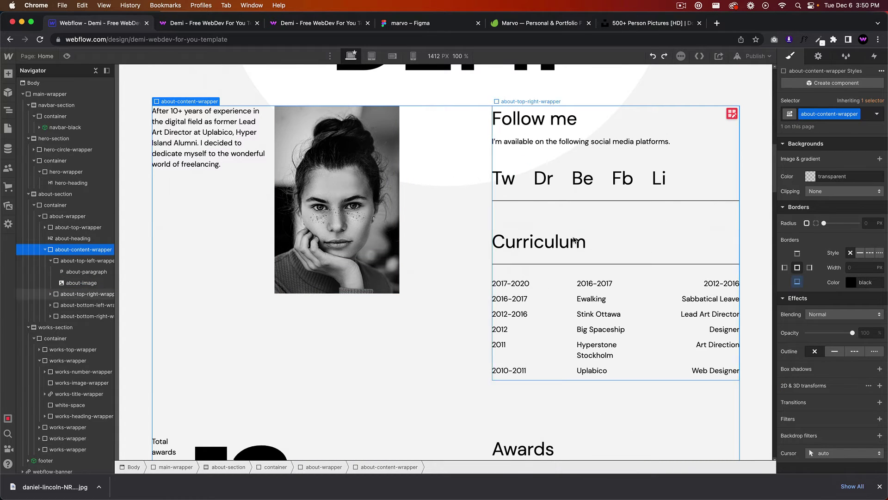
scroll(537, 242, down, 2)
click(548, 209)
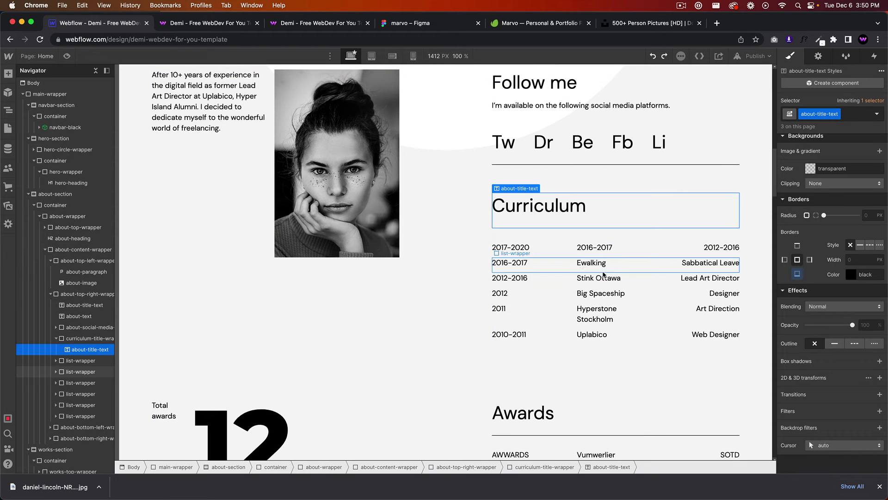
click(534, 248)
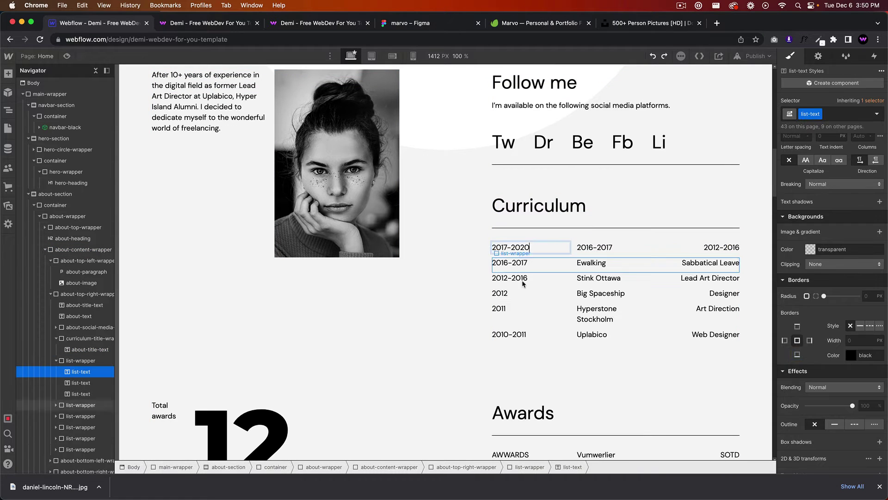
click(526, 279)
scroll(525, 280, down, 10)
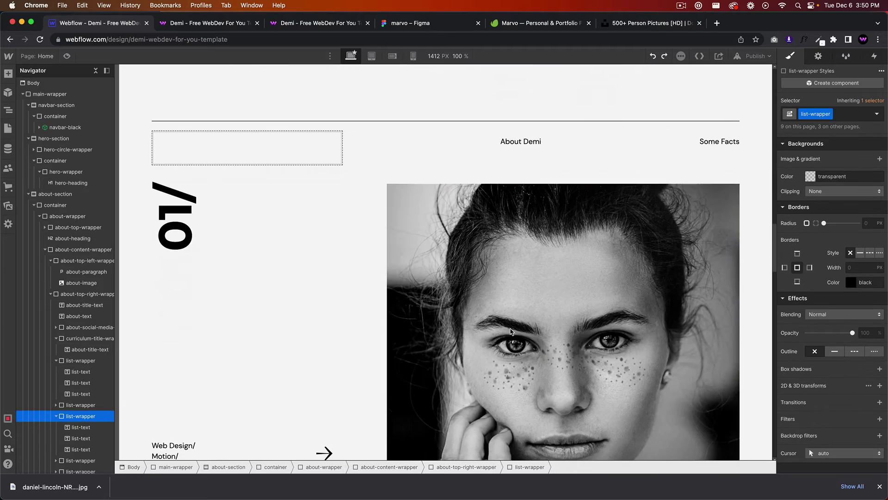
scroll(504, 331, down, 8)
scroll(503, 331, down, 5)
click(503, 291)
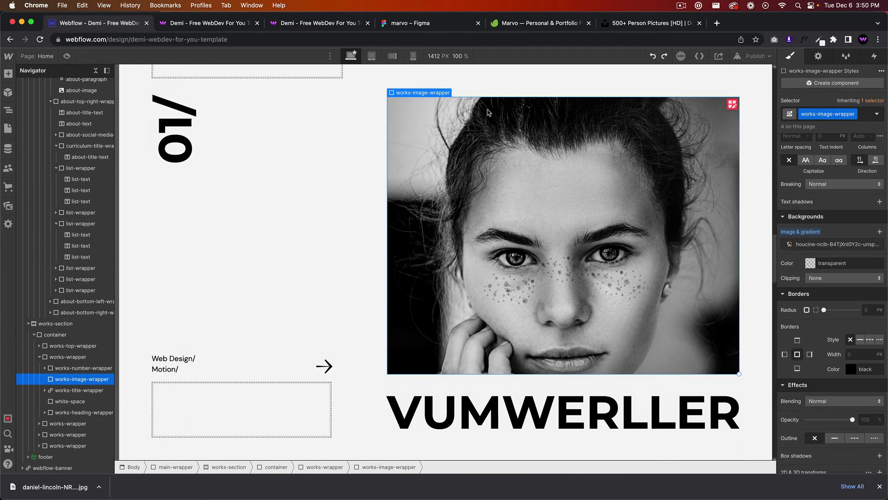
scroll(613, 241, up, 10)
scroll(613, 241, down, 10)
scroll(528, 264, up, 6)
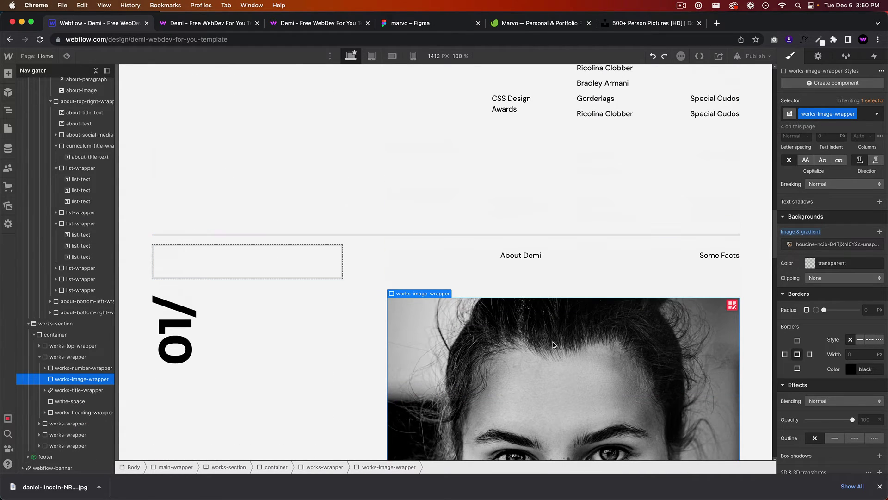
scroll(525, 349, down, 1)
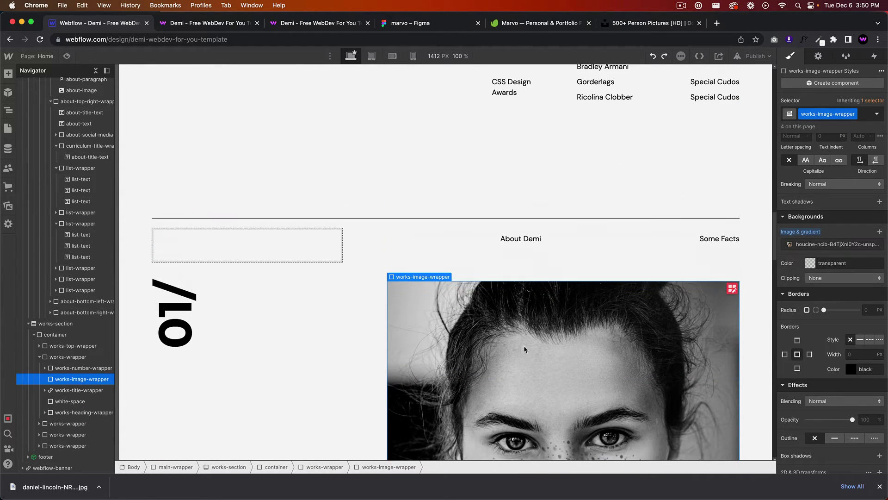
click(825, 244)
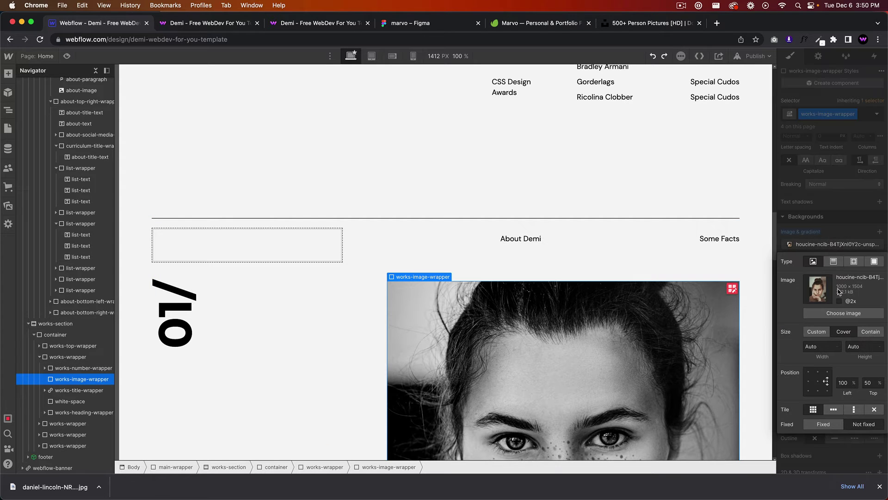
click(843, 313)
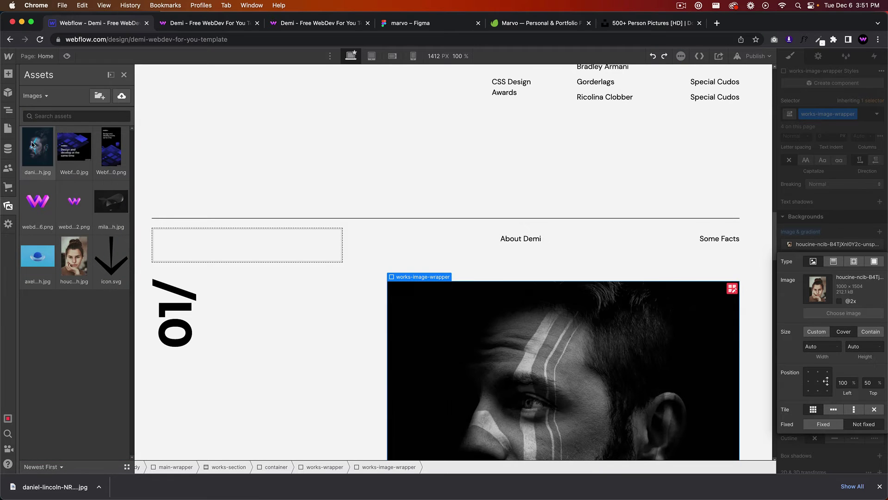
key(Escape)
scroll(534, 237, up, 2)
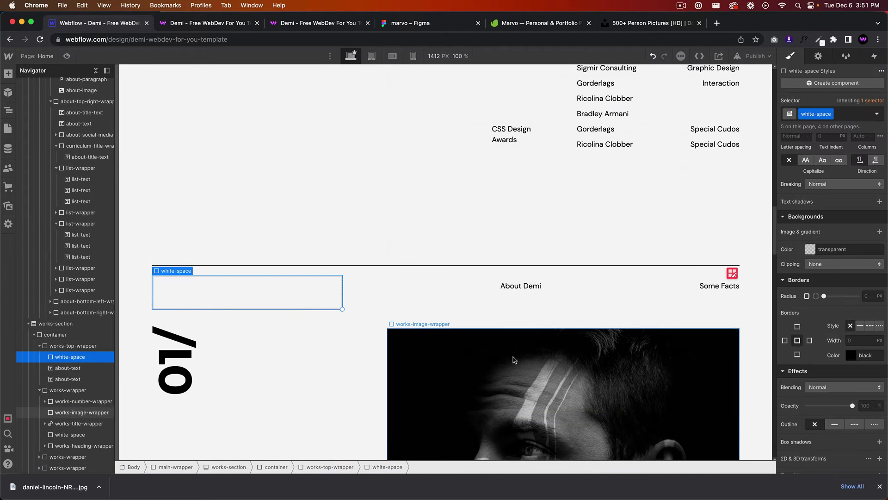
scroll(831, 347, down, 5)
click(870, 399)
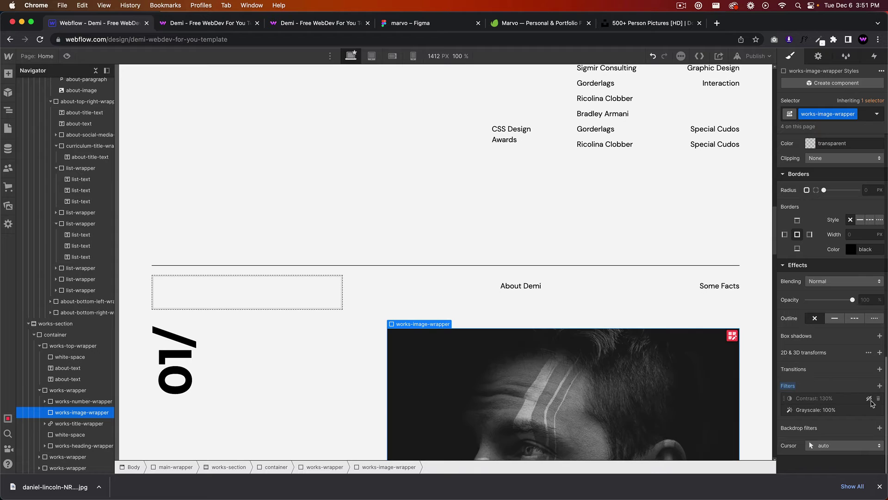
scroll(678, 361, down, 10)
scroll(678, 312, up, 9)
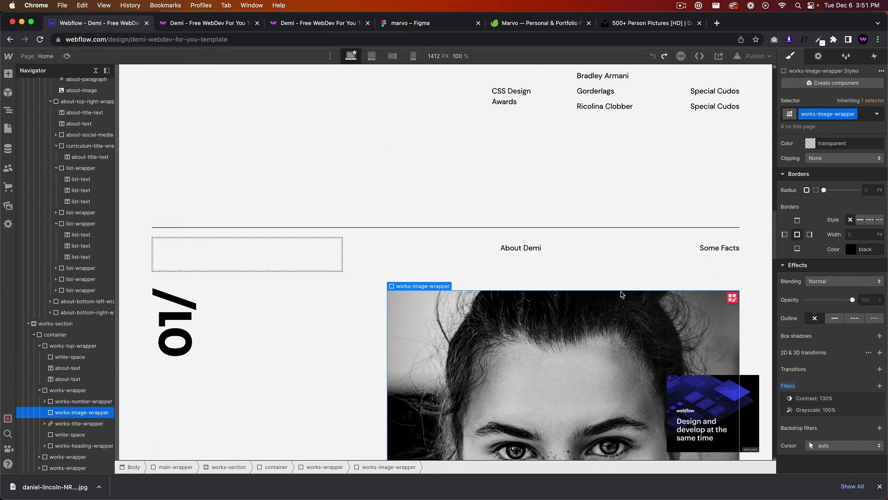
scroll(666, 266, down, 10)
click(577, 323)
scroll(535, 275, down, 4)
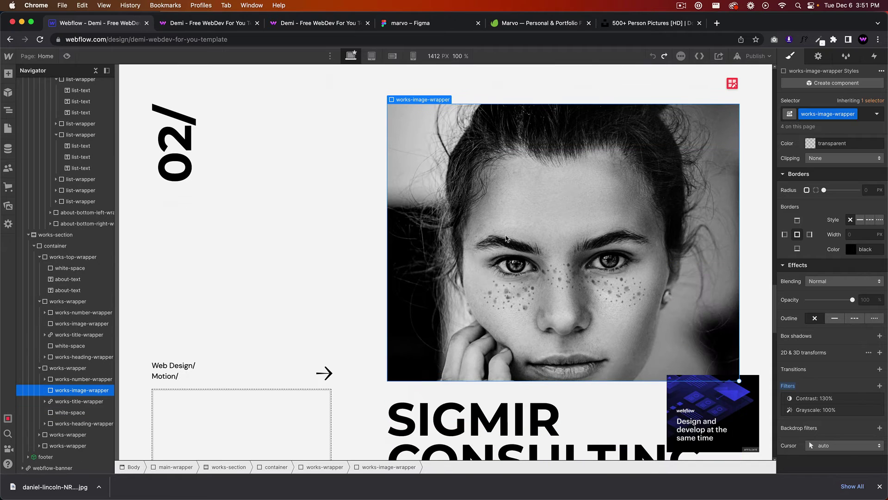
Add combo class 2 to the second work image, then try and undo a tattooed-man background
click(867, 114)
text(2)
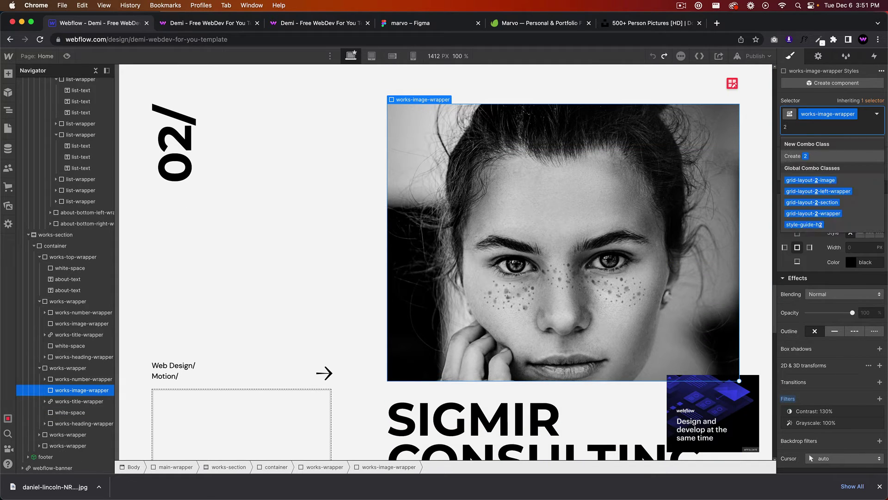
key(Return)
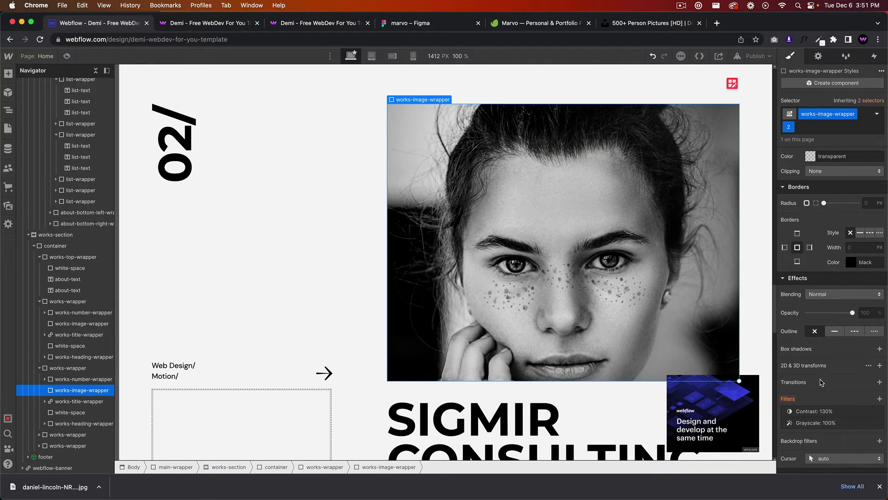
scroll(823, 362, up, 5)
scroll(827, 302, up, 4)
scroll(832, 309, up, 4)
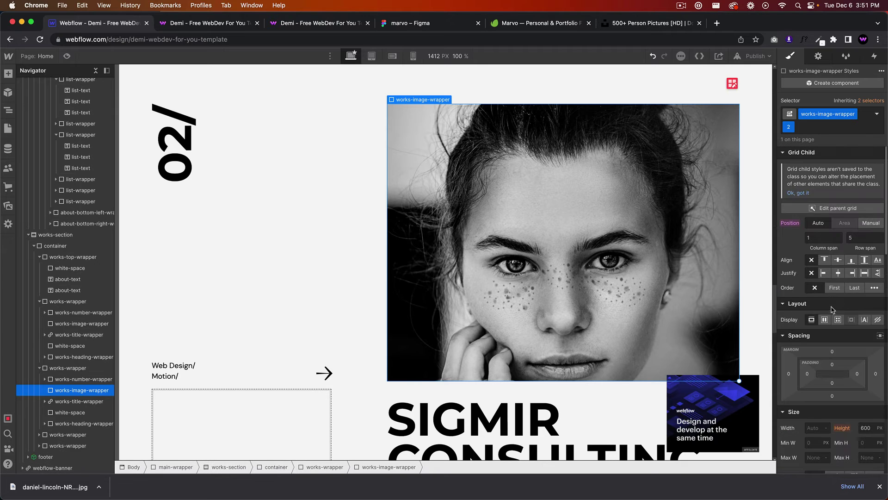
scroll(832, 293, down, 8)
click(827, 363)
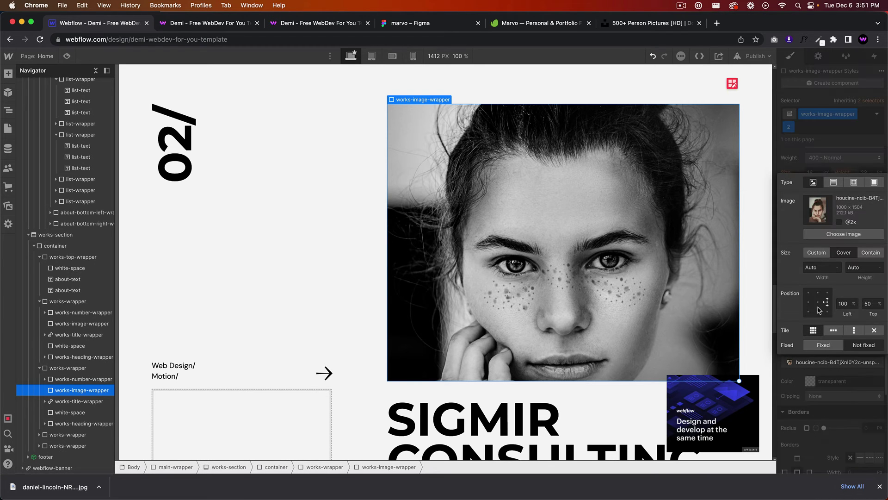
click(832, 234)
click(40, 149)
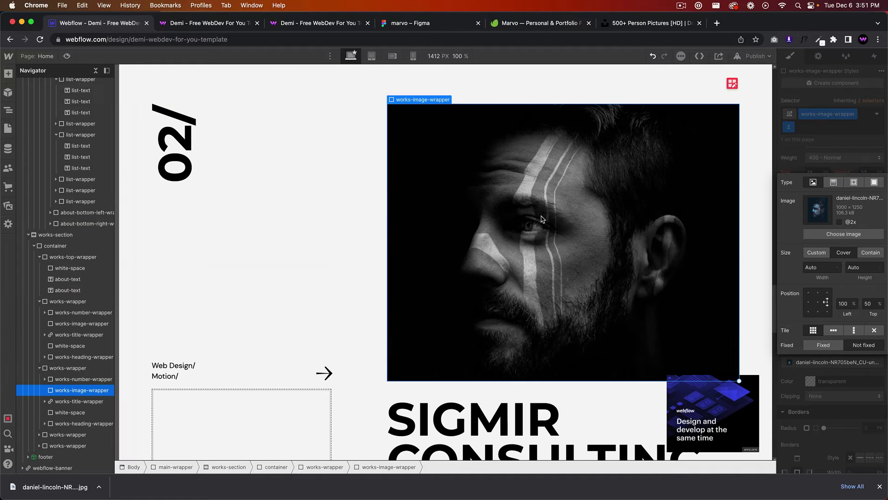
scroll(550, 206, up, 5)
scroll(562, 278, down, 10)
scroll(564, 289, down, 5)
scroll(564, 289, up, 8)
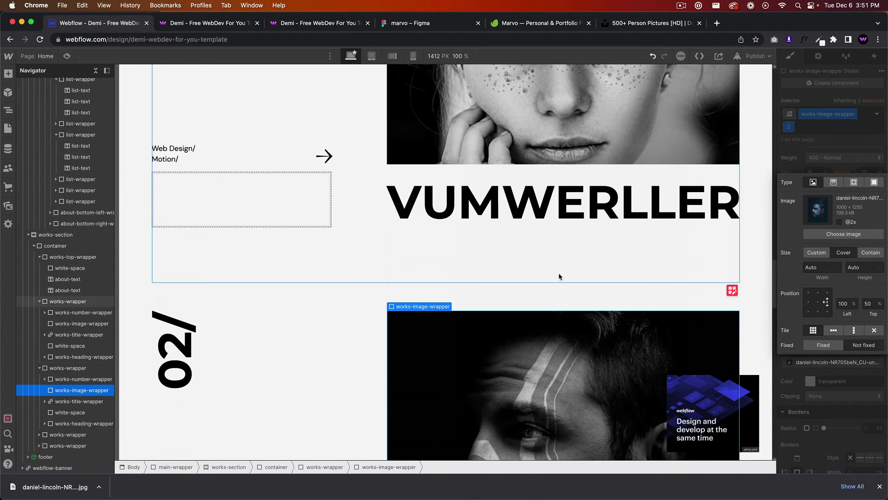
key(super+z)
scroll(663, 253, down, 1)
click(610, 258)
scroll(610, 259, down, 5)
scroll(648, 272, up, 5)
scroll(624, 257, up, 3)
scroll(625, 153, up, 5)
scroll(527, 230, up, 8)
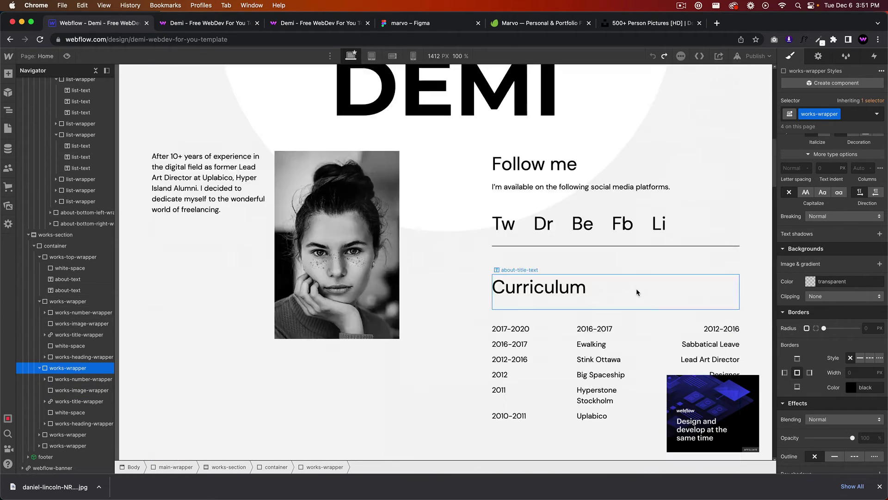
scroll(527, 229, up, 8)
Preview the tablet breakpoint, then open the Contact page
click(371, 55)
scroll(416, 159, down, 8)
scroll(417, 159, up, 7)
click(351, 55)
click(9, 128)
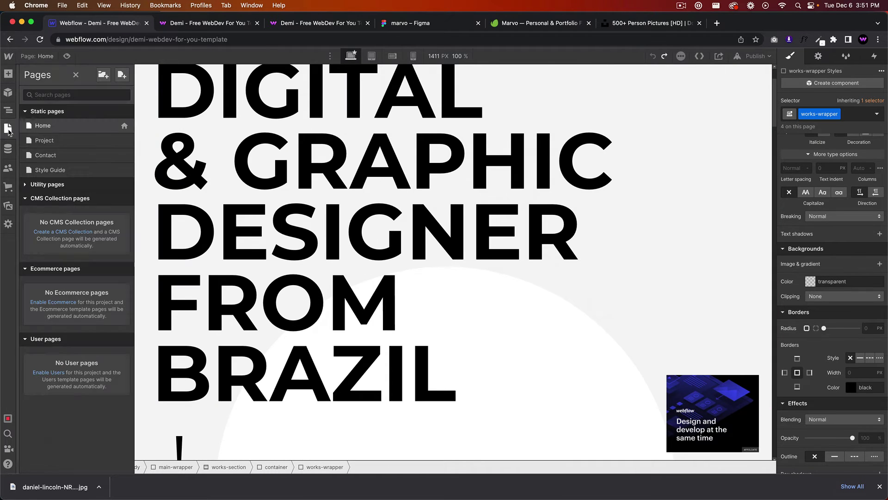
click(46, 155)
scroll(403, 278, down, 5)
Select the contact email text and the link wrapping it
click(403, 287)
double_click(403, 270)
click(818, 56)
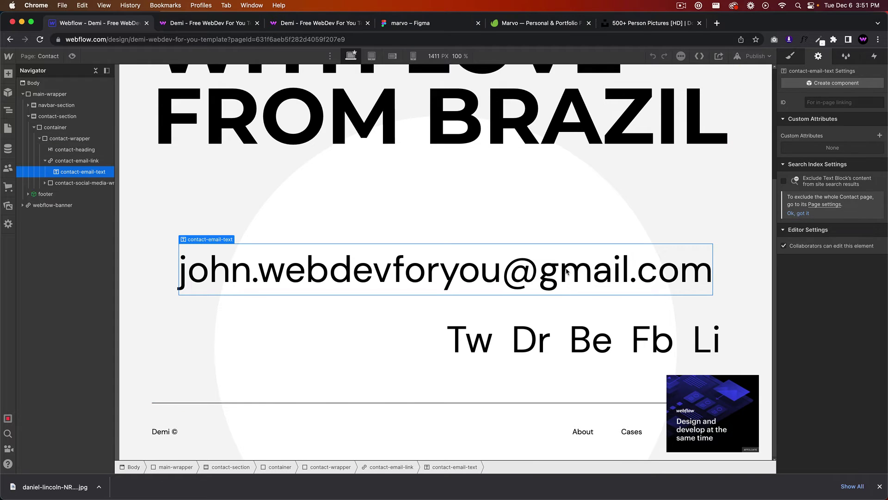
click(77, 160)
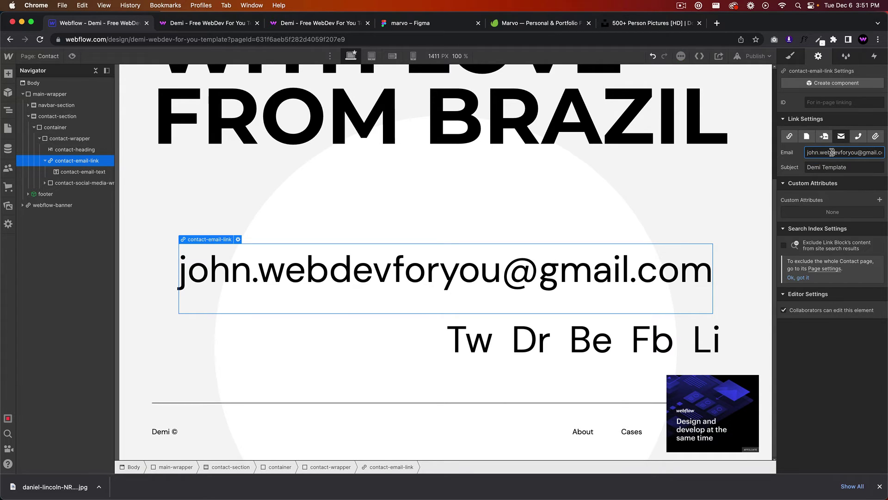
scroll(444, 264, up, 5)
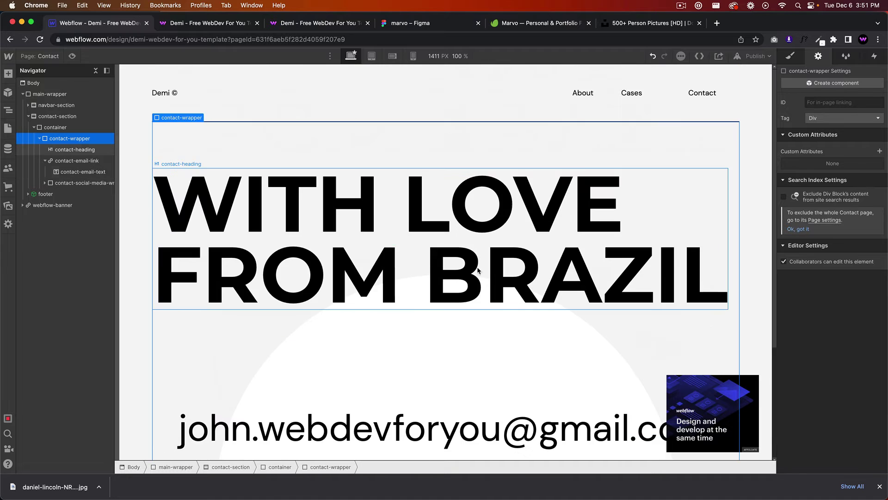
click(70, 138)
click(9, 130)
click(42, 173)
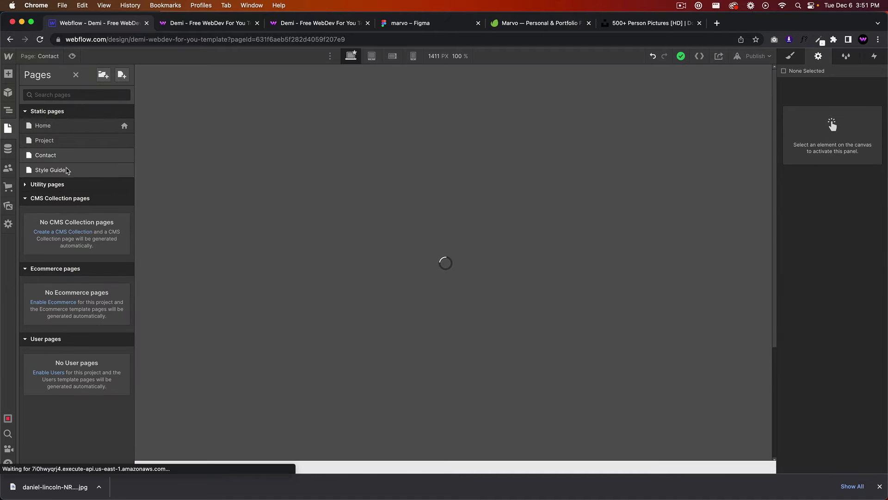
scroll(384, 246, down, 5)
scroll(382, 185, up, 5)
click(403, 267)
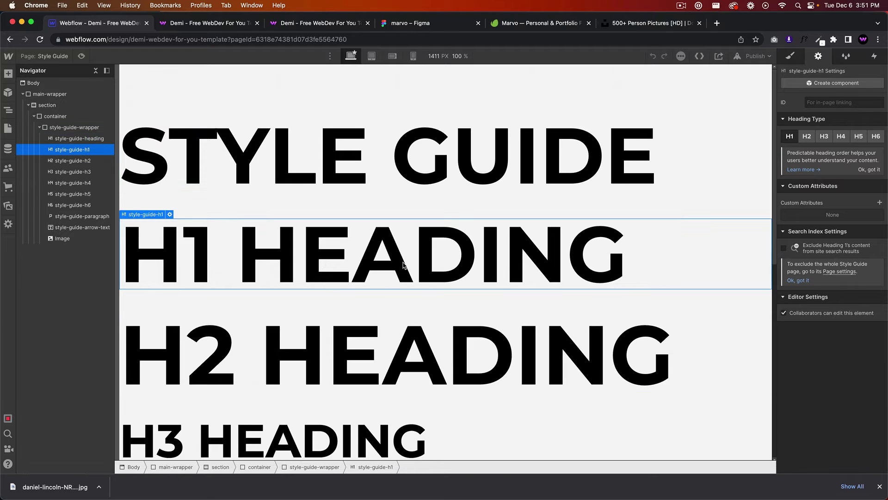
scroll(388, 339, down, 8)
scroll(352, 298, up, 5)
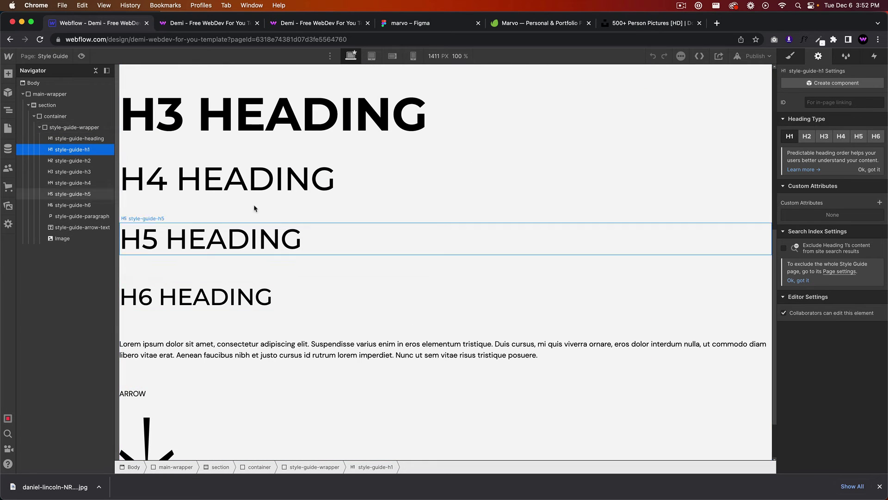
click(251, 178)
scroll(299, 278, up, 8)
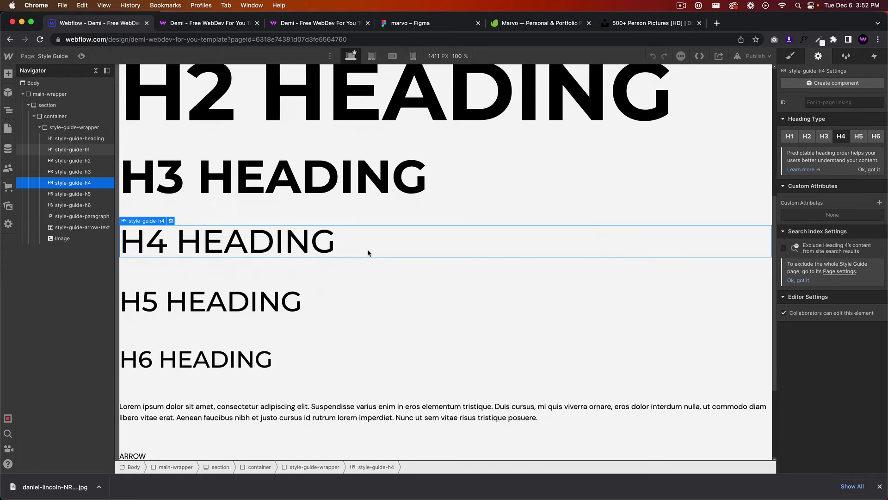
scroll(366, 250, down, 3)
scroll(365, 251, up, 6)
scroll(365, 253, up, 4)
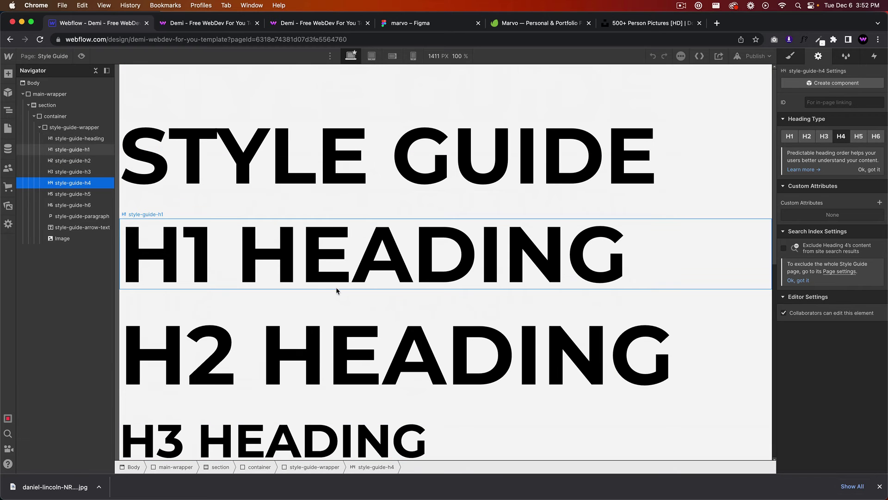
click(345, 250)
scroll(376, 302, down, 10)
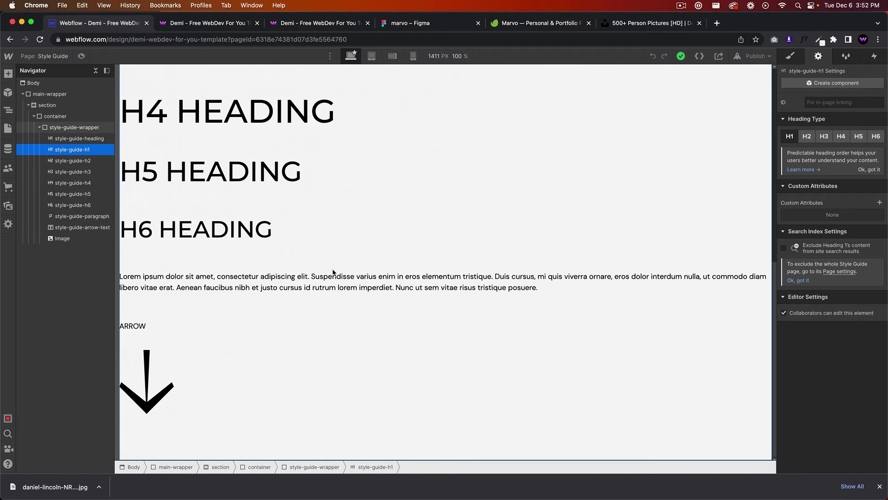
click(271, 316)
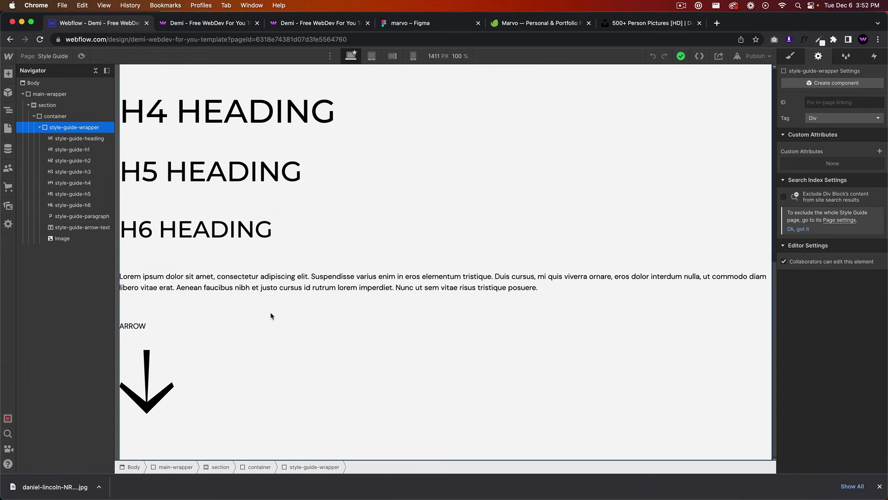
click(9, 128)
On the Home page, step through main-wrapper's navbar, hero, about and works sections in Navigator
click(66, 127)
click(8, 110)
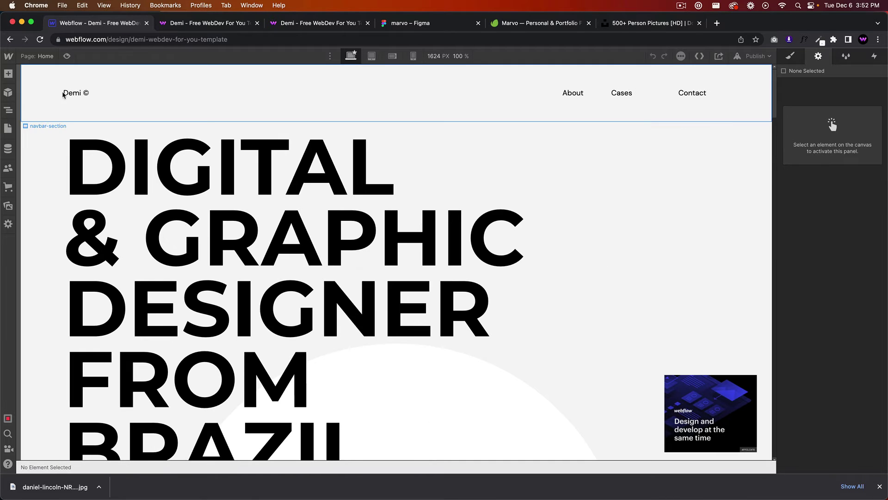
click(23, 94)
click(50, 94)
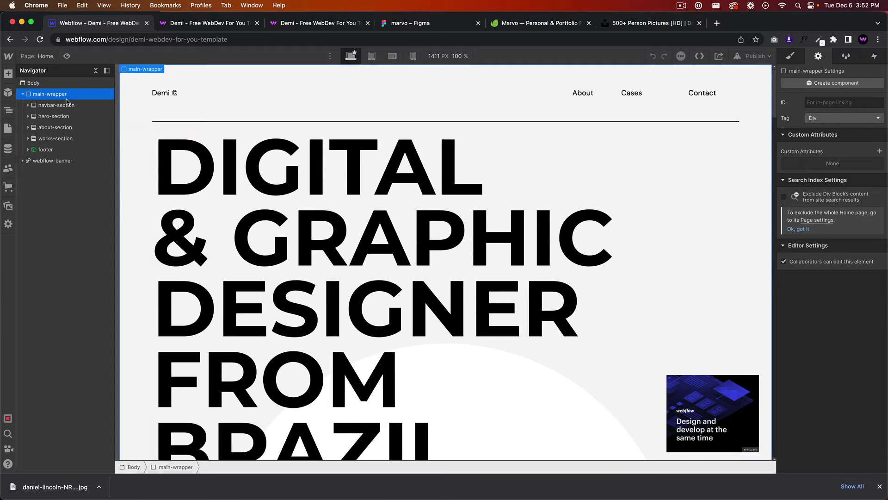
click(57, 105)
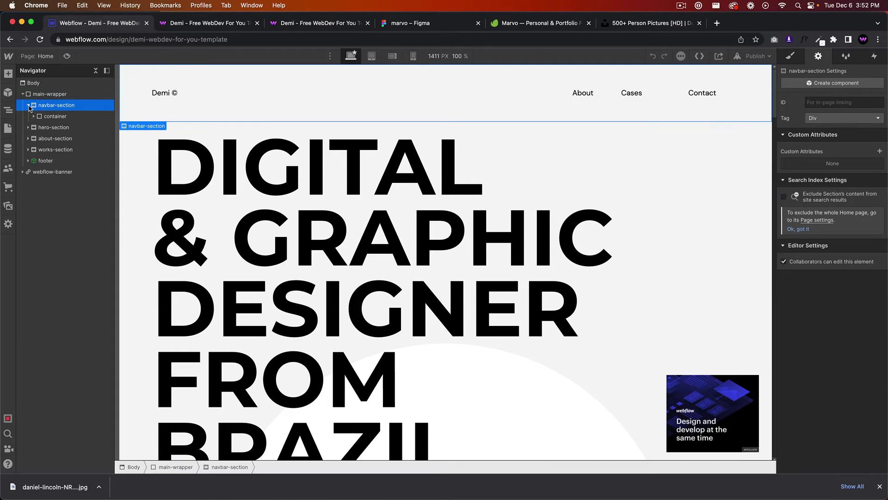
click(36, 117)
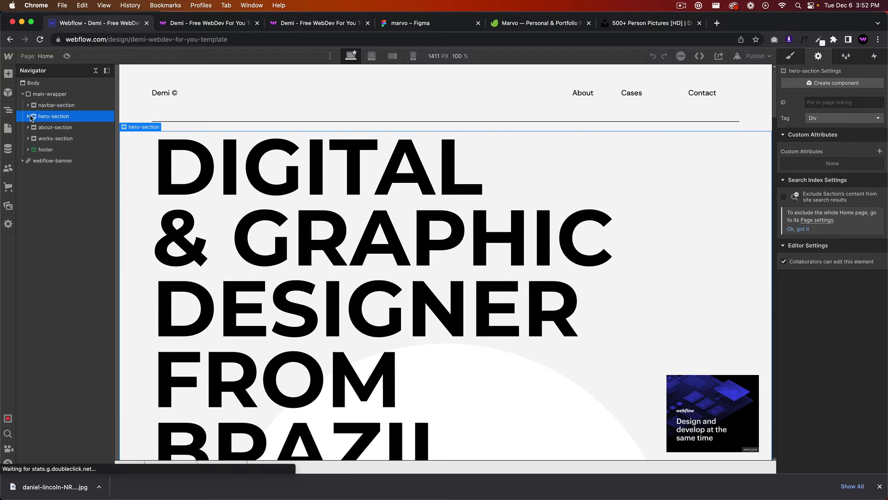
click(54, 128)
click(55, 138)
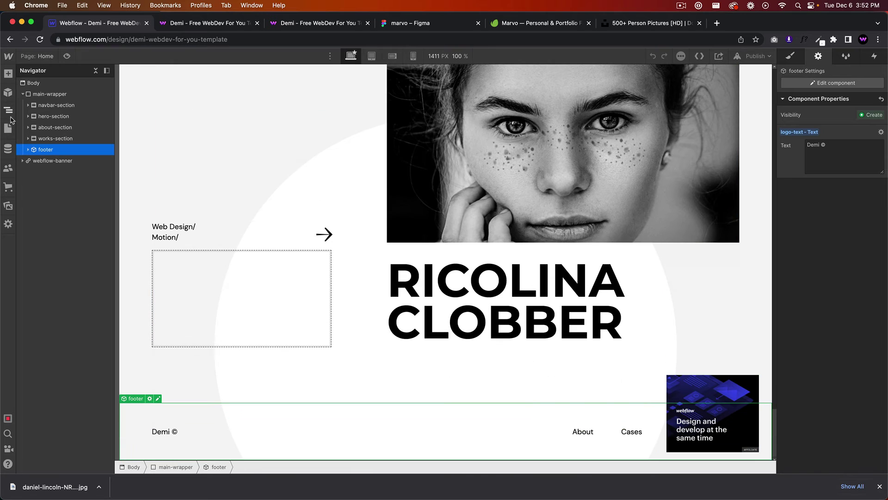
Switch to the Project page and expand main-wrapper to its hero-section
click(9, 92)
click(60, 142)
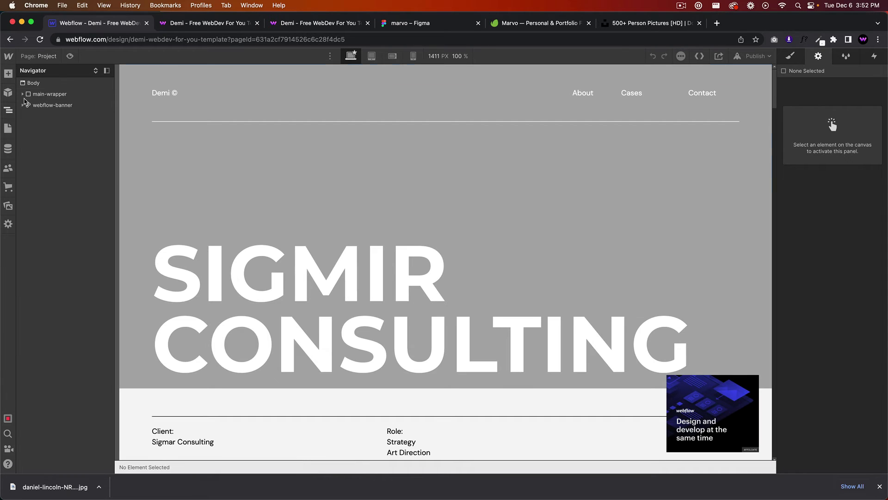
click(49, 94)
click(61, 116)
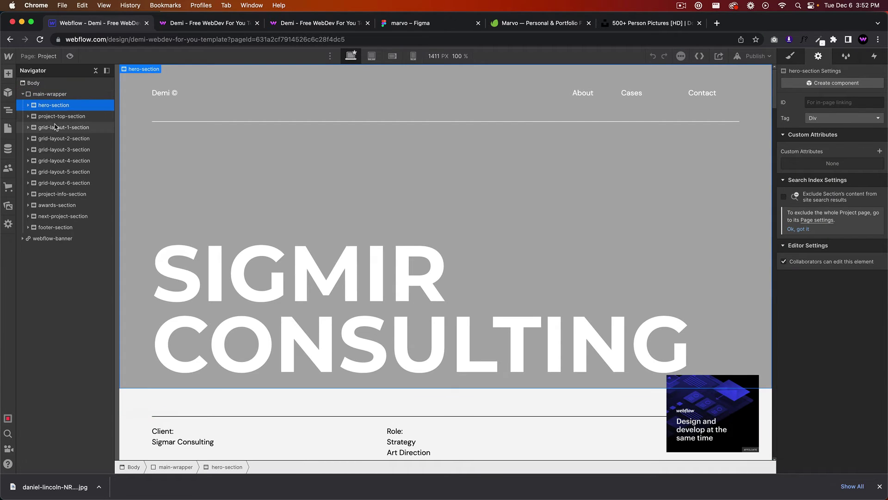
scroll(444, 277, down, 5)
Browse grid-layout sections 1, 4 and 5, then move grid-layout-5 up and undo the move
click(63, 127)
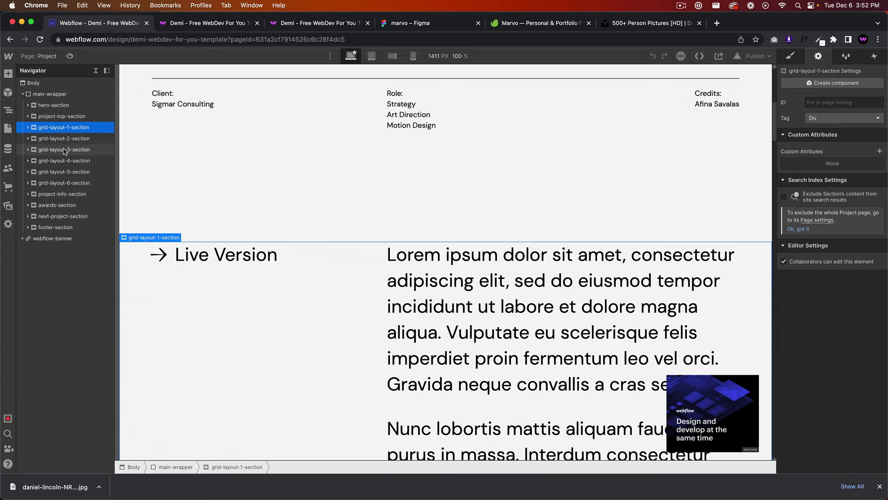
click(63, 138)
click(64, 160)
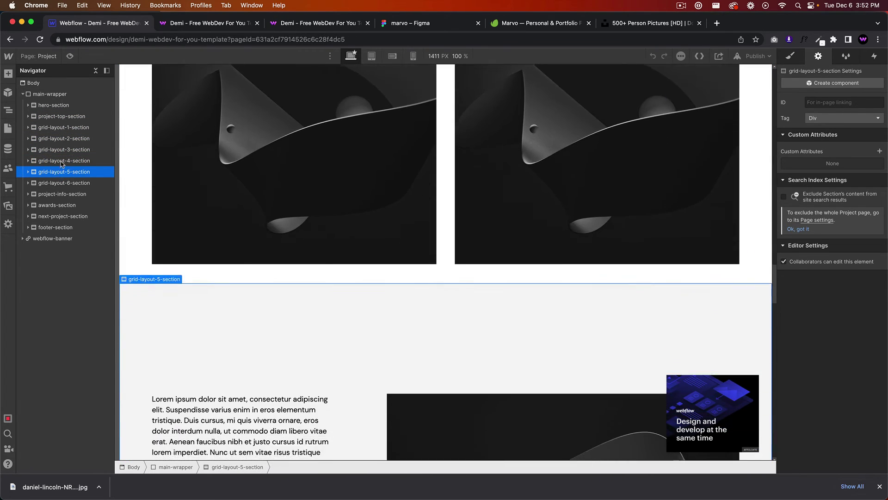
drag(63, 171, 64, 147)
key(super+z)
scroll(399, 186, down, 10)
scroll(398, 186, down, 8)
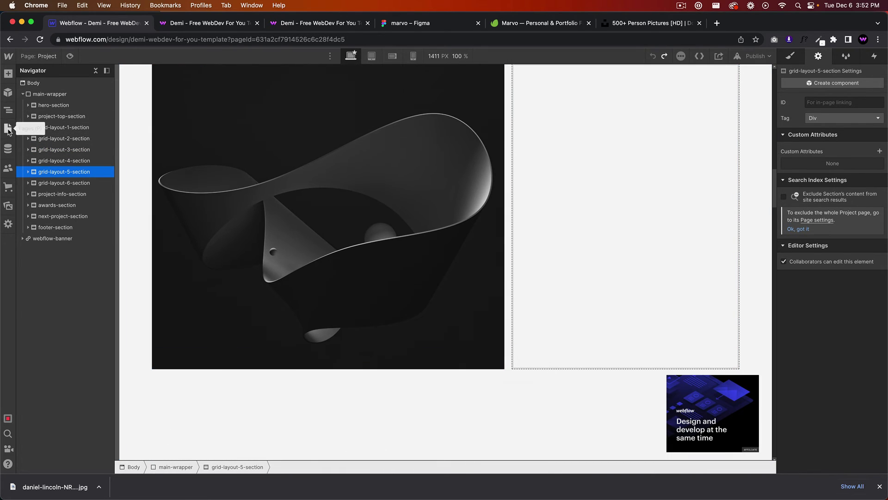
Duplicate the Project page as 'Project 2'
click(8, 128)
click(125, 141)
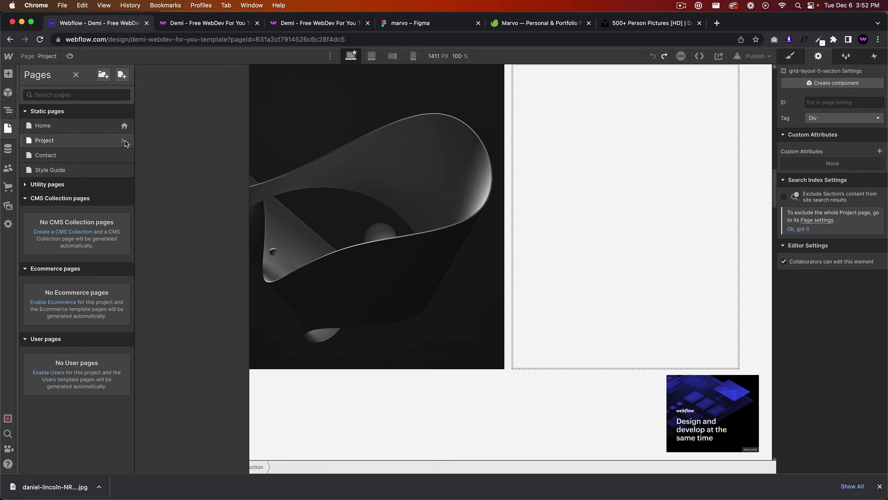
click(342, 75)
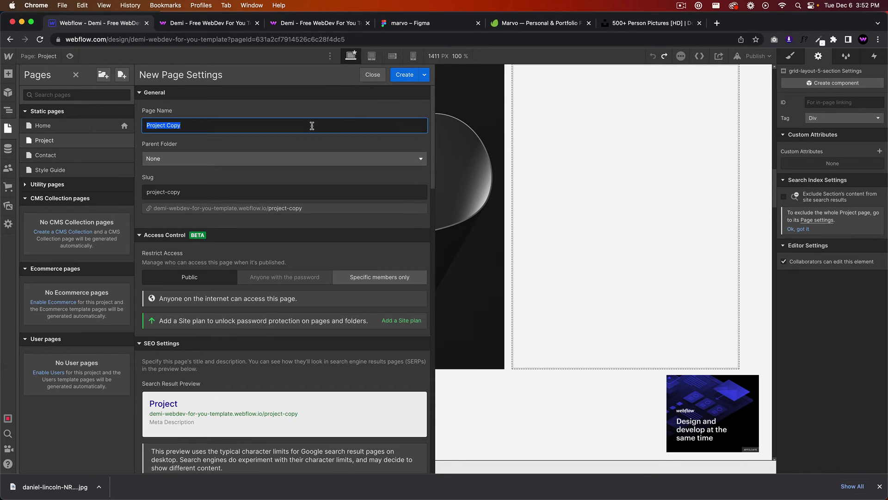
text(Project 2)
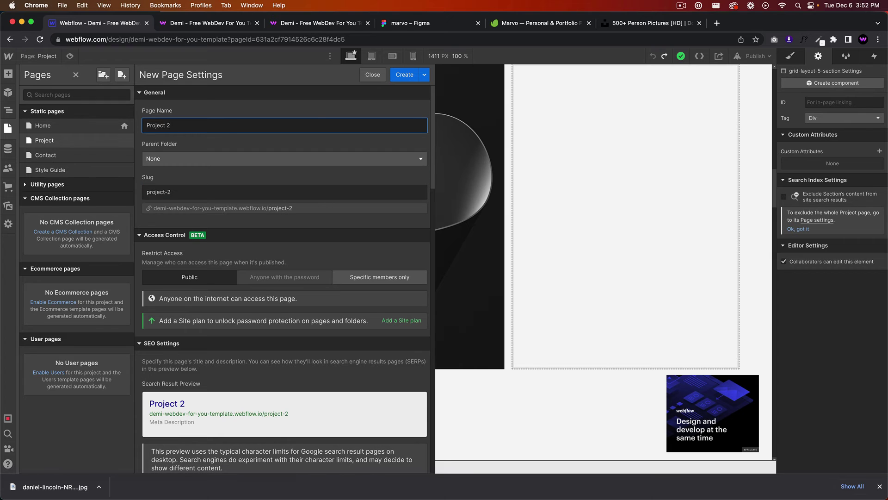
click(404, 75)
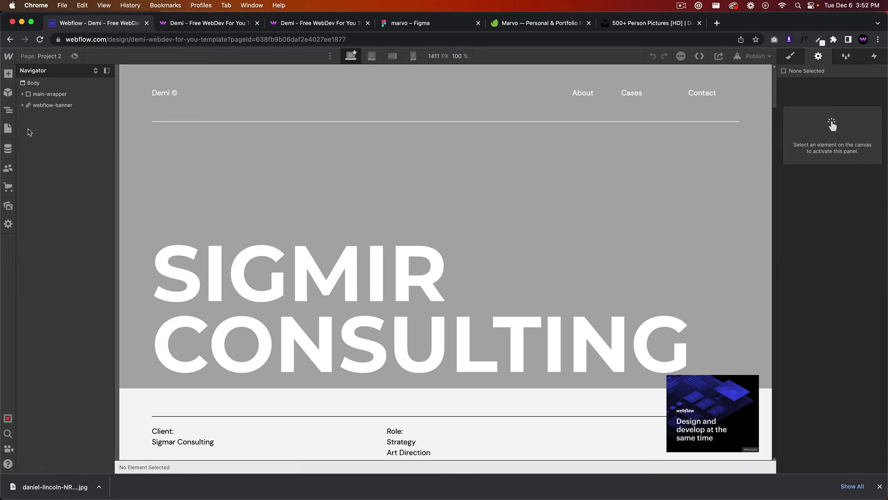
Return to the Home page and select a work entry in the works section
click(8, 128)
click(43, 125)
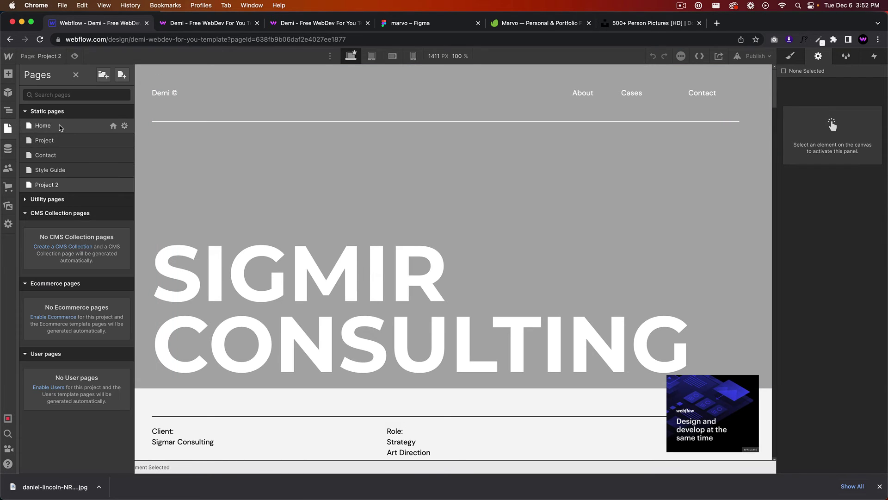
scroll(397, 242, down, 10)
scroll(397, 242, up, 10)
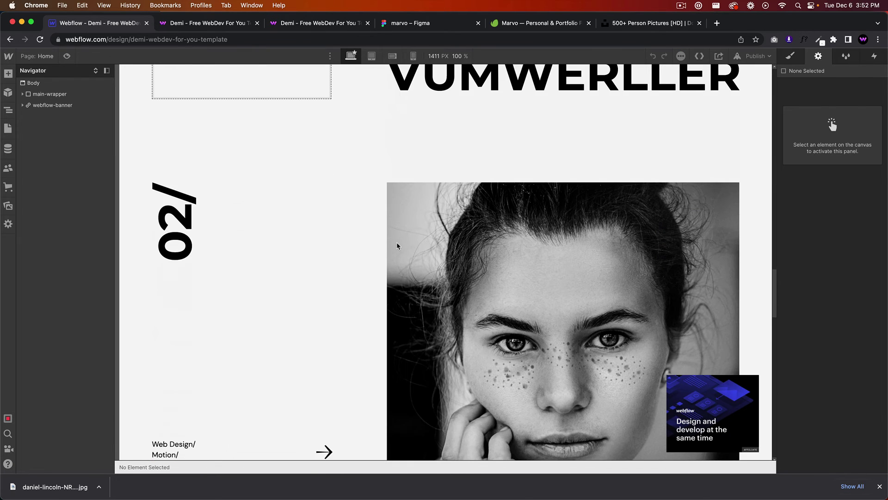
scroll(397, 243, down, 3)
click(292, 222)
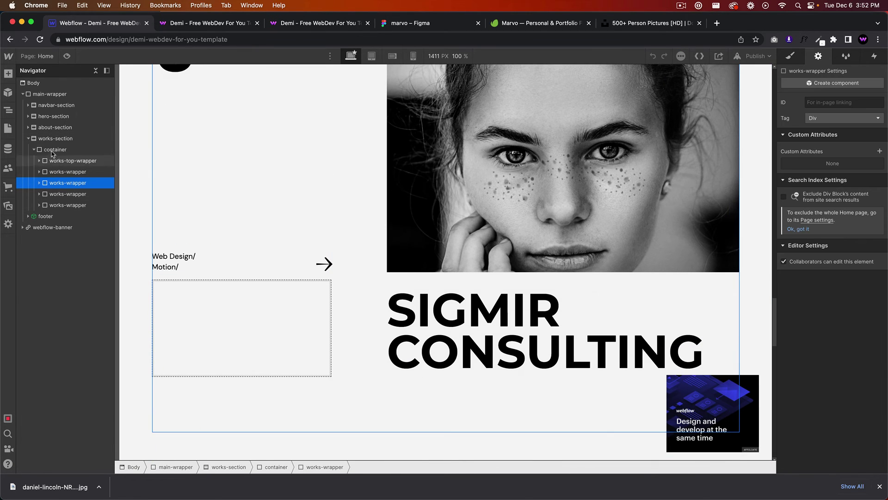
Link the first work's title link block to the Project 2 page
click(67, 172)
scroll(313, 205, up, 3)
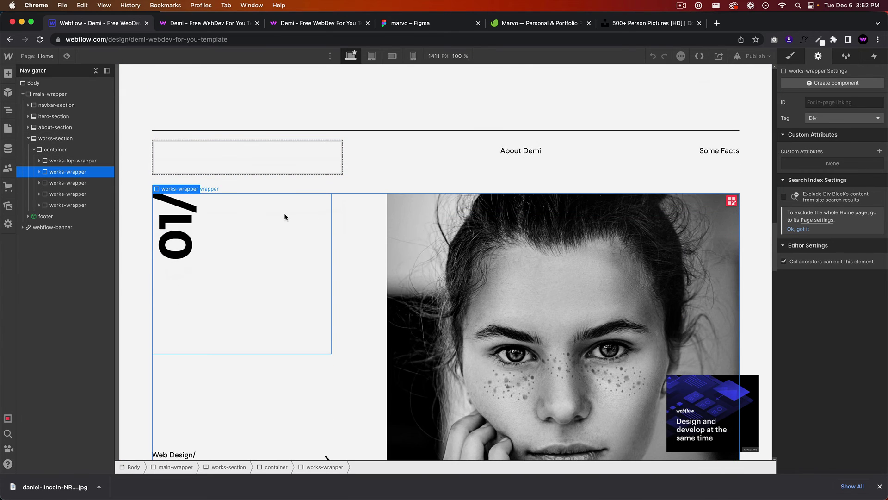
click(39, 172)
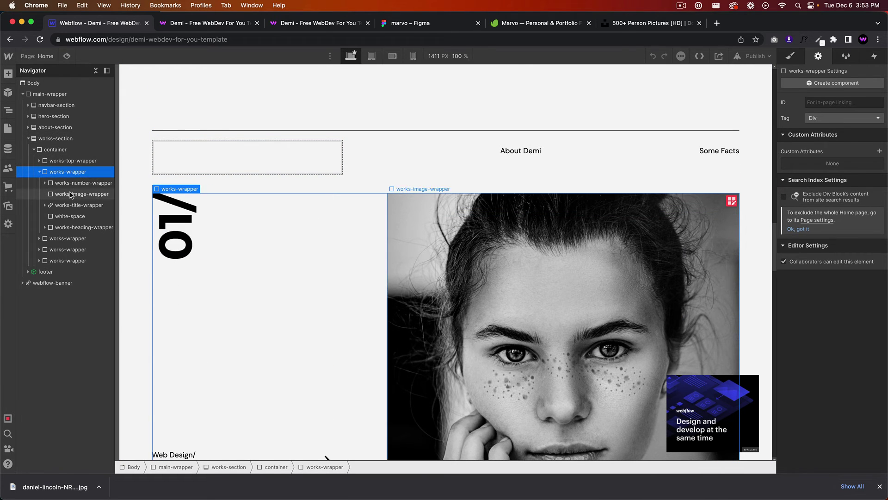
click(78, 205)
scroll(312, 246, down, 3)
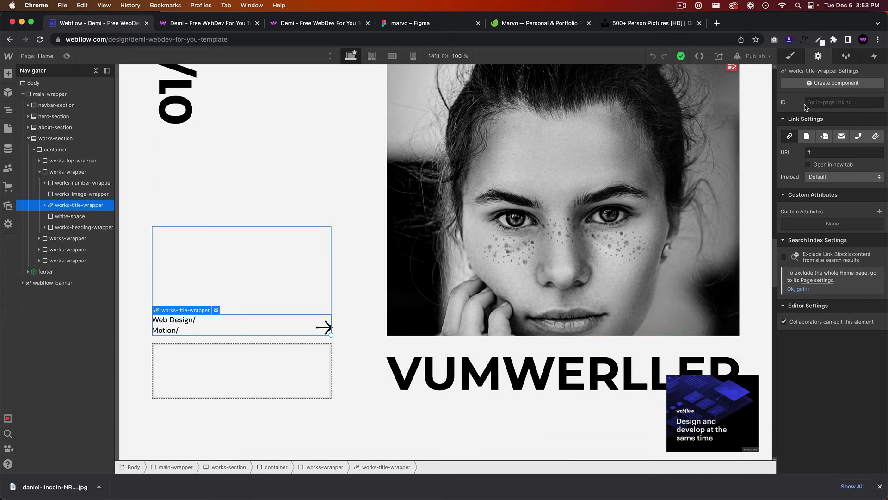
click(808, 136)
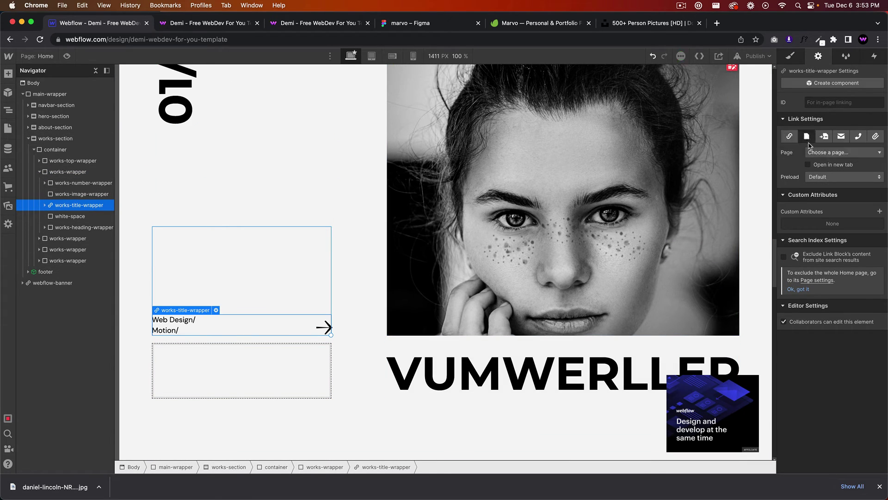
click(840, 152)
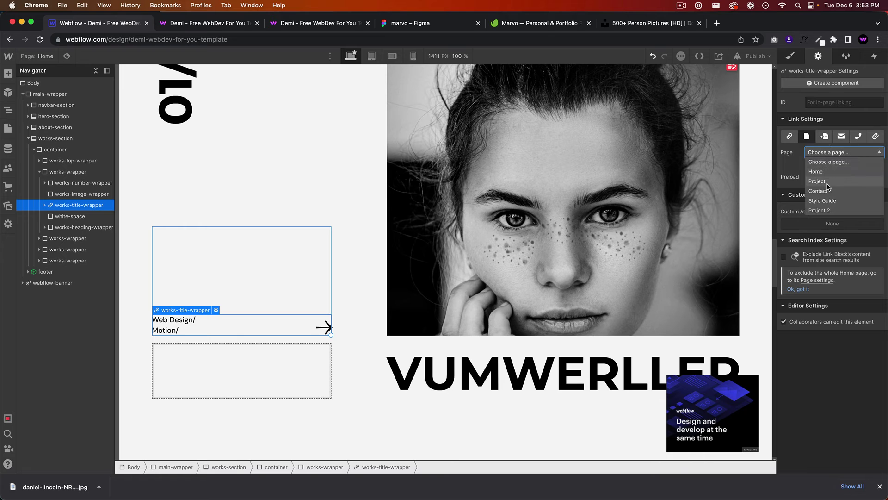
click(819, 210)
click(363, 162)
Publish the site to its webflow.io domain and open the first work on the live site
click(754, 56)
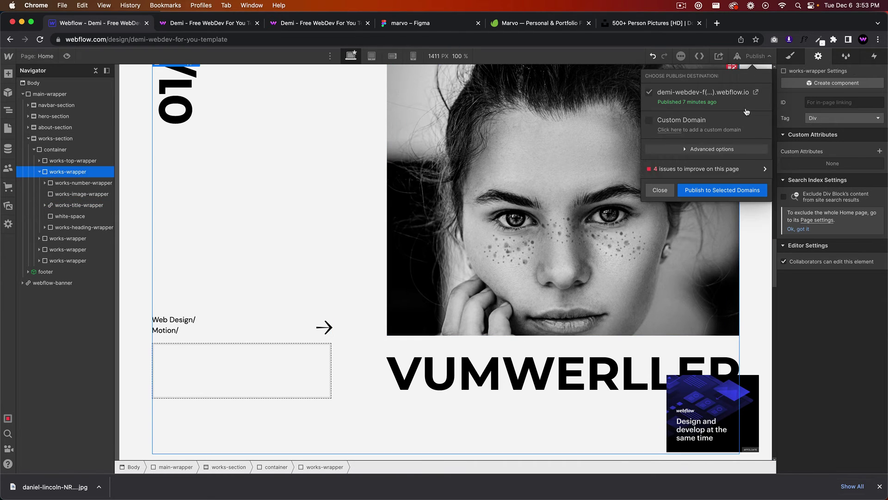
click(722, 190)
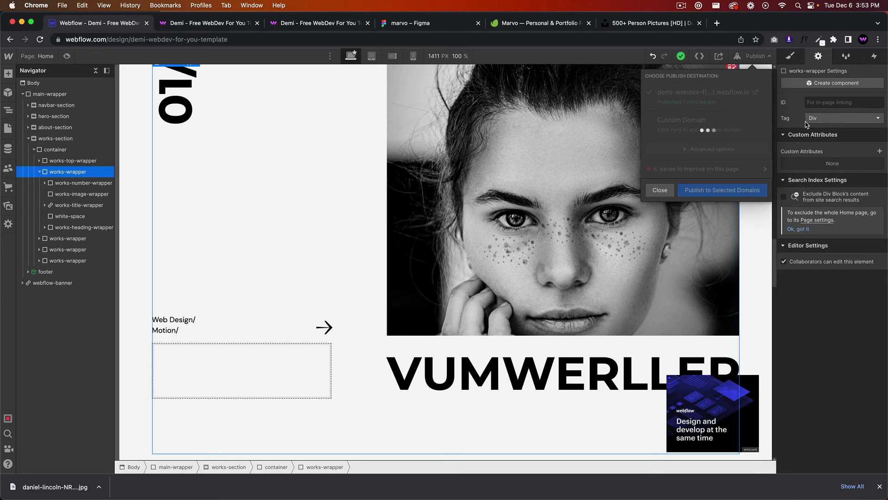
click(755, 93)
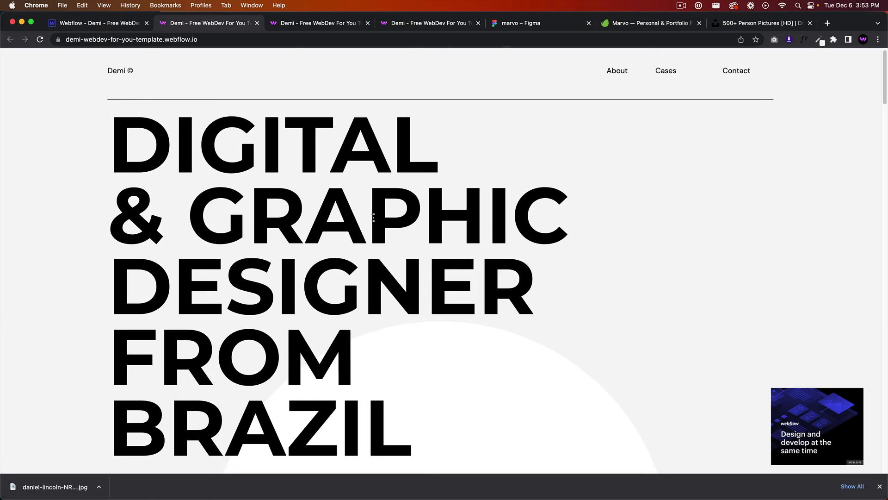
scroll(368, 219, down, 15)
scroll(268, 226, down, 8)
scroll(268, 226, down, 8)
scroll(269, 225, down, 5)
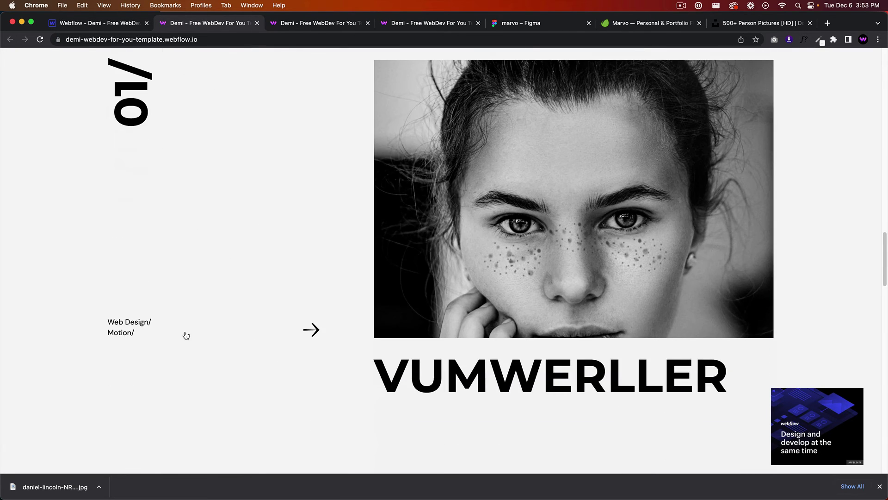
click(185, 333)
scroll(300, 229, down, 10)
scroll(300, 229, up, 10)
Back in the designer, change the first work's title link to an external URL
click(105, 22)
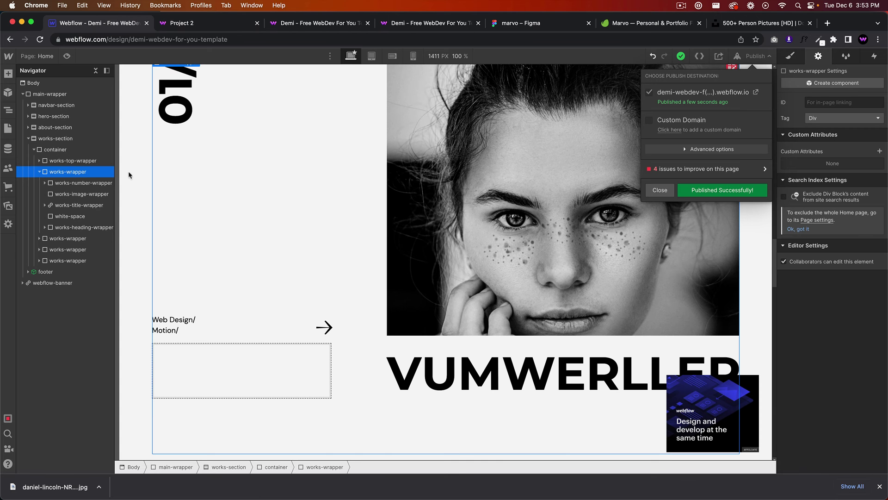
click(199, 217)
click(257, 327)
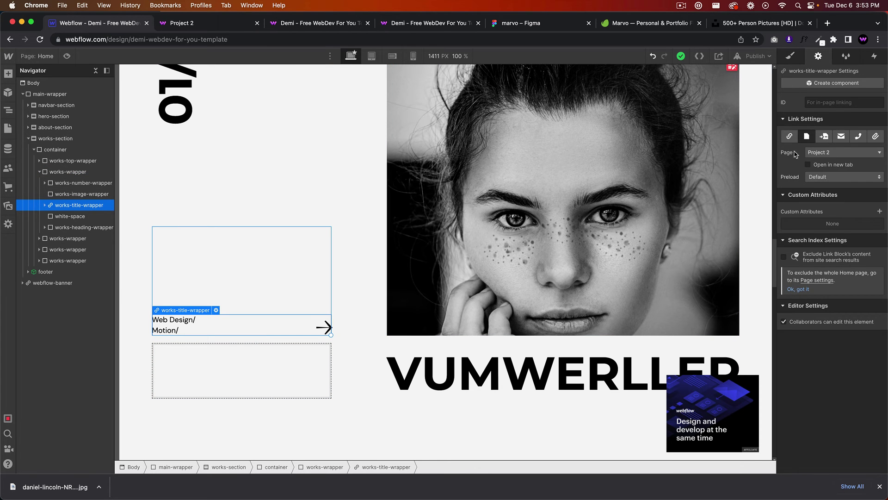
click(790, 136)
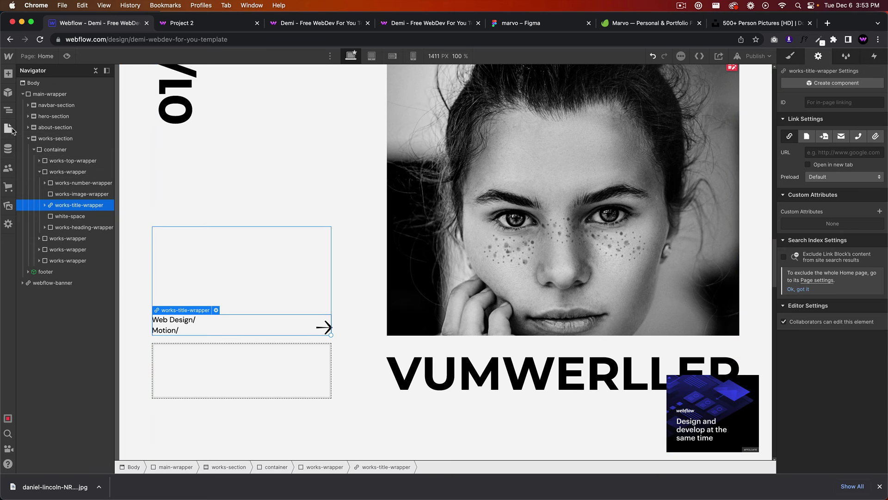
Delete the Project 2 page from its page settings
click(8, 128)
click(123, 184)
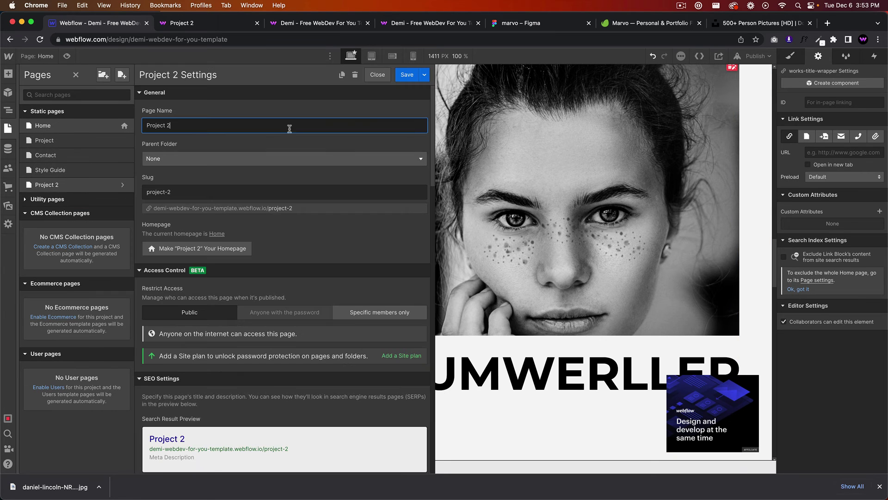
click(355, 75)
click(532, 286)
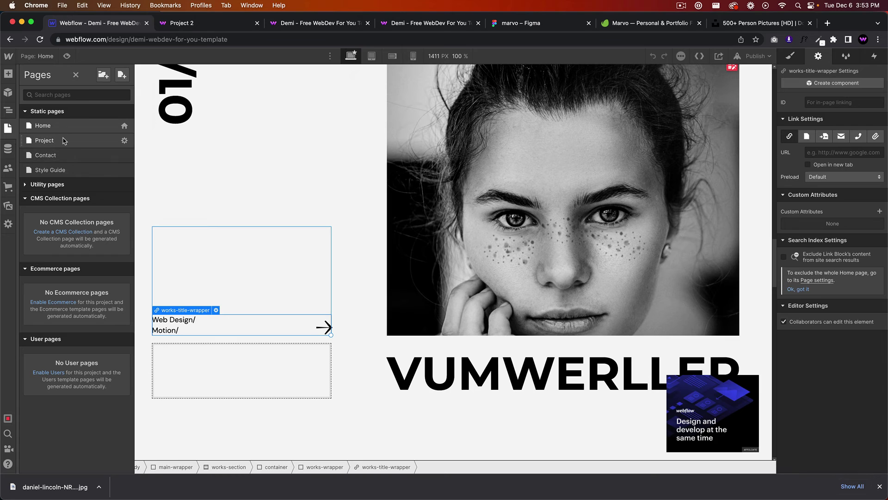
Open the Project page, then switch back to the Home page
click(64, 141)
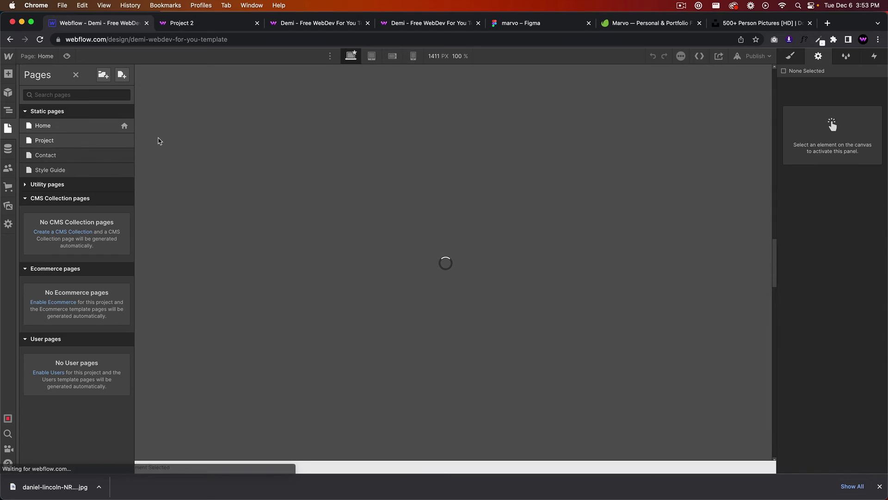
click(9, 129)
click(42, 125)
Try a red body background, undo it, and select the navbar component
click(34, 83)
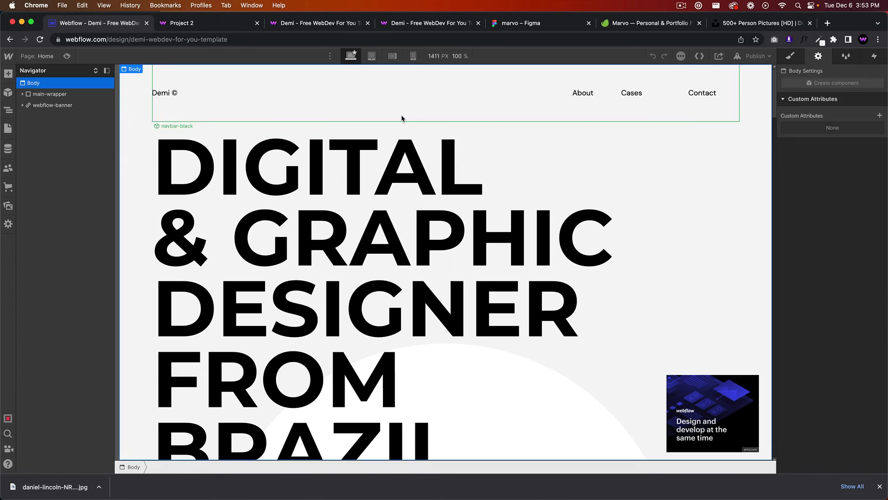
scroll(444, 278, down, 5)
click(789, 56)
scroll(826, 278, down, 5)
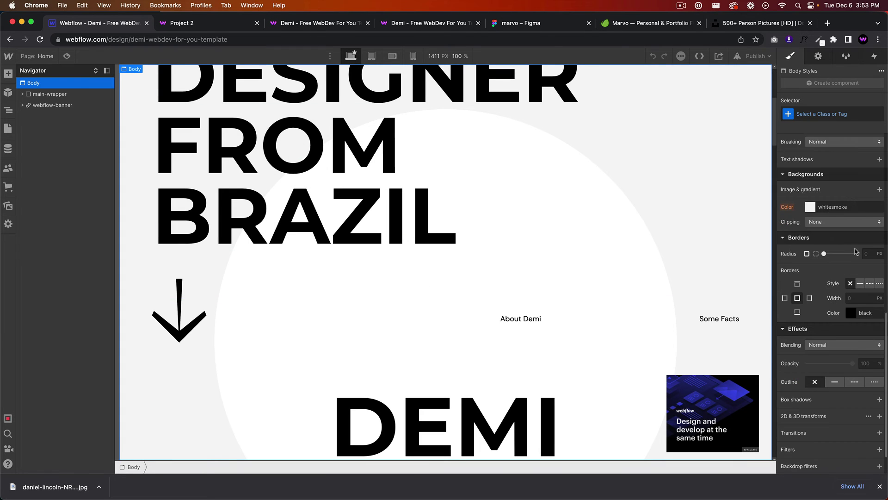
scroll(816, 234, up, 1)
click(810, 230)
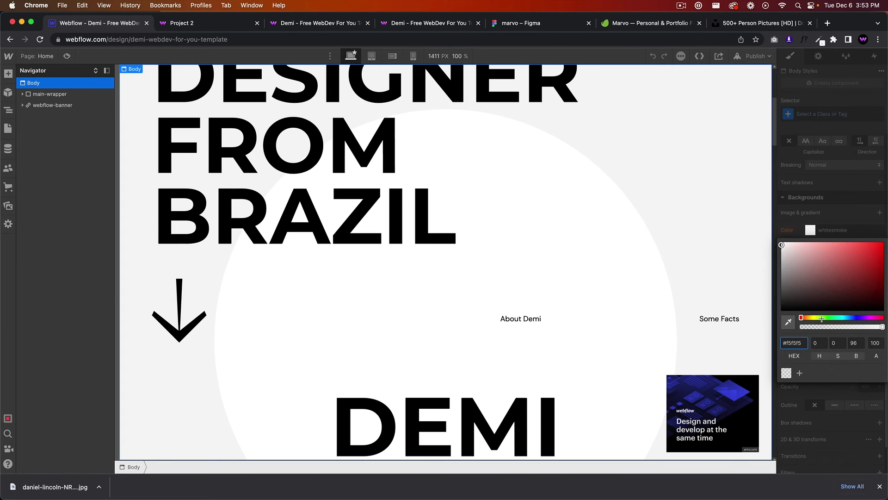
drag(821, 305, 868, 253)
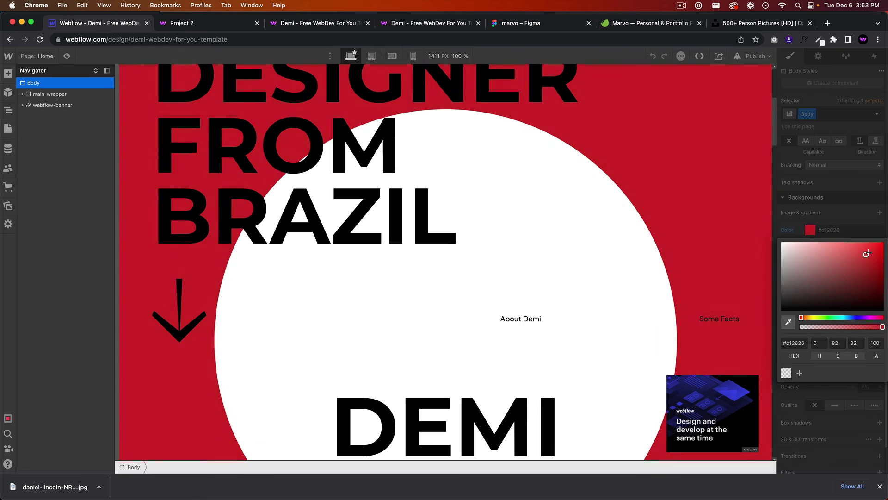
scroll(603, 250, down, 10)
scroll(602, 250, down, 8)
scroll(602, 251, down, 5)
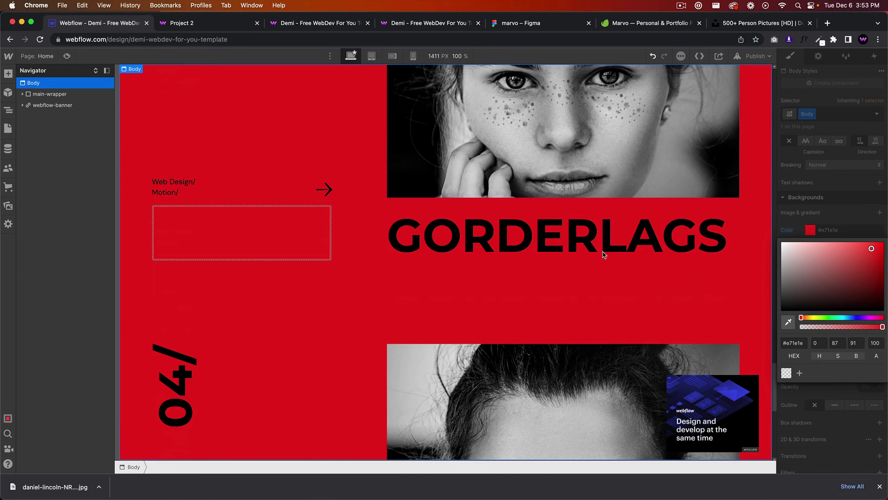
scroll(602, 251, down, 6)
scroll(603, 260, up, 15)
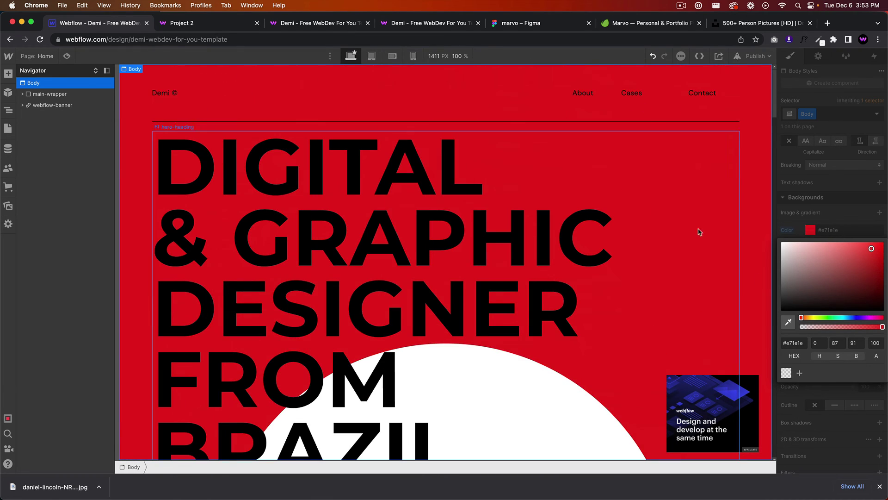
click(603, 260)
key(super+z)
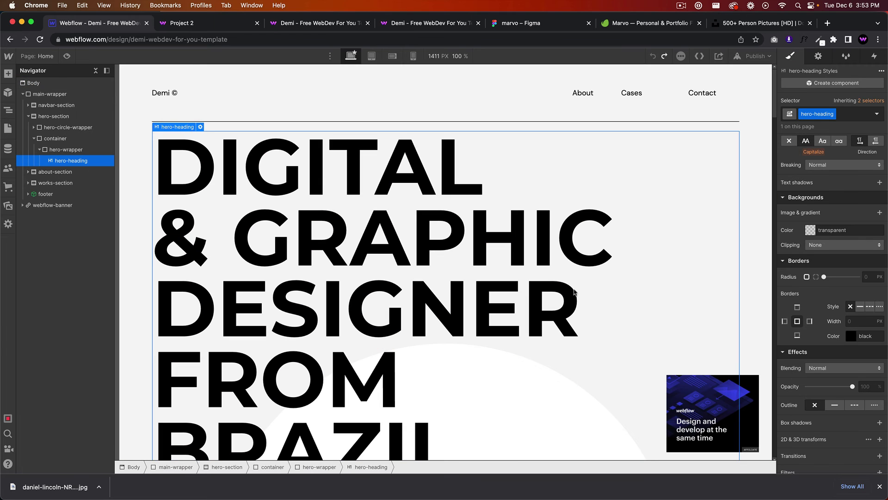
click(404, 105)
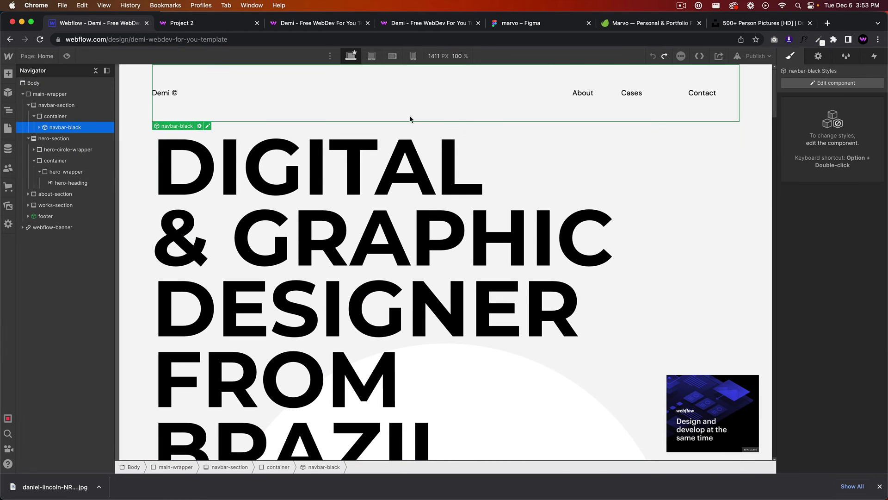
scroll(509, 227, down, 15)
scroll(509, 224, up, 15)
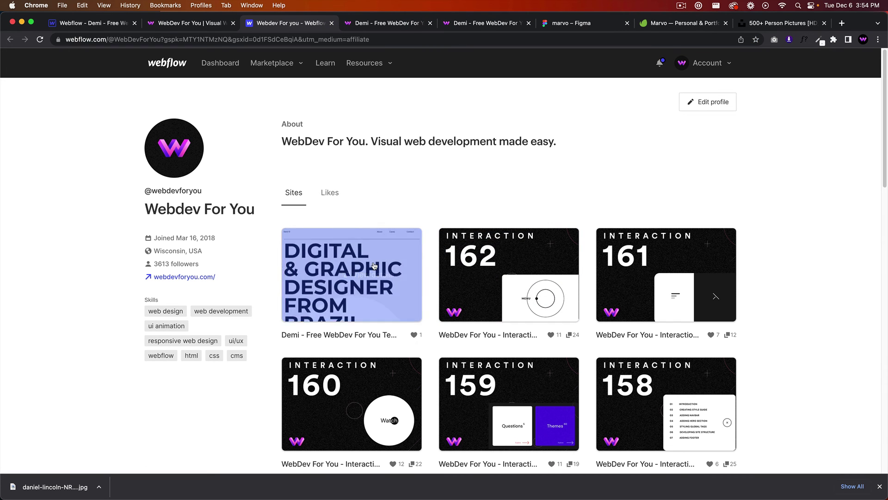
Open the Demi template's marketplace page, then return to the Webflow designer
click(351, 274)
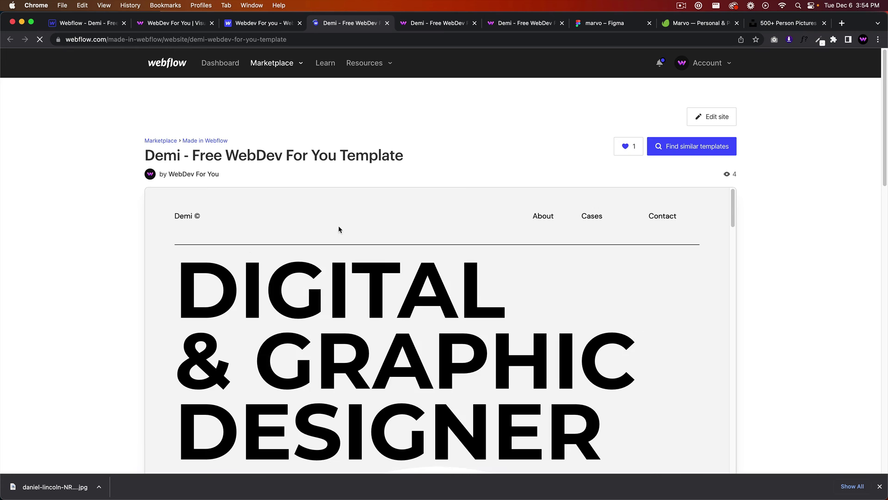
scroll(146, 270, down, 5)
scroll(90, 239, down, 5)
scroll(161, 249, up, 10)
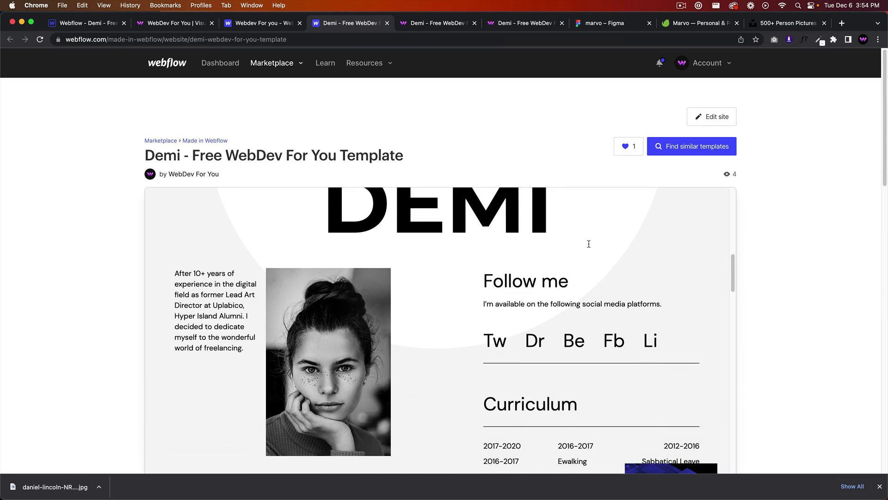
scroll(402, 303, up, 5)
scroll(82, 245, down, 10)
scroll(83, 245, up, 8)
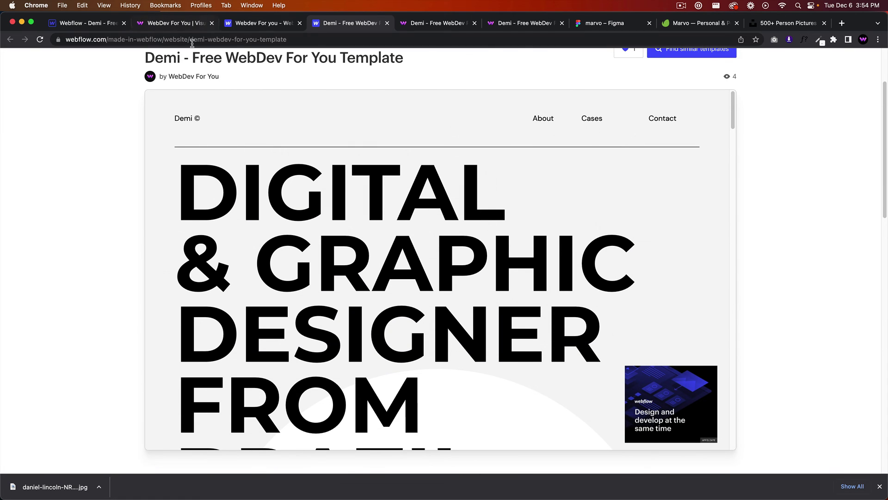
click(87, 23)
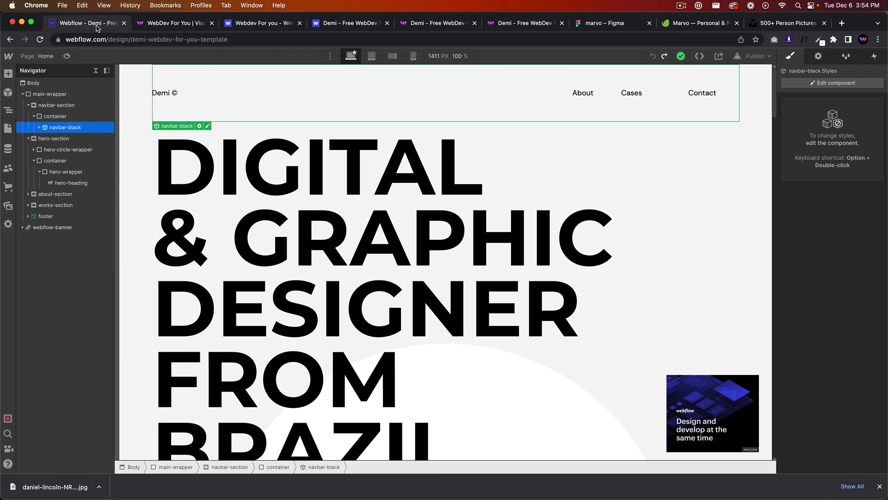
Inspect about-content-wrapper's grid: two columns, two rows, 200/120 px gaps
click(246, 168)
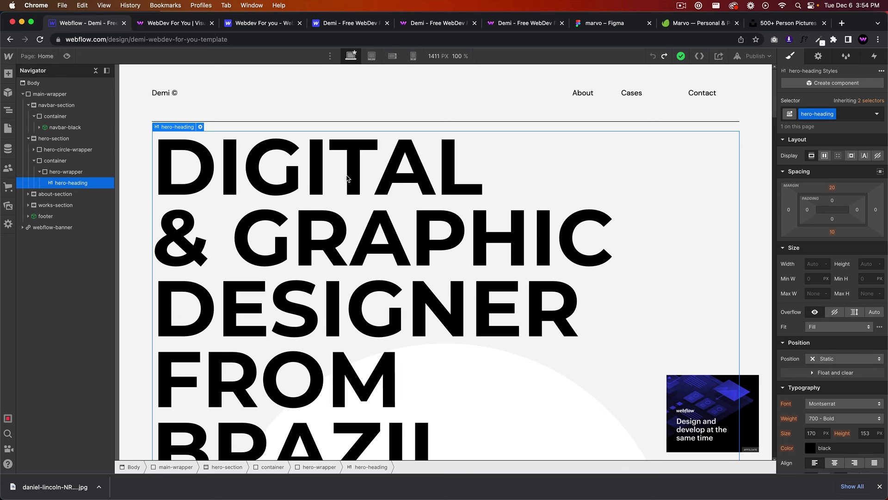
scroll(271, 203, down, 10)
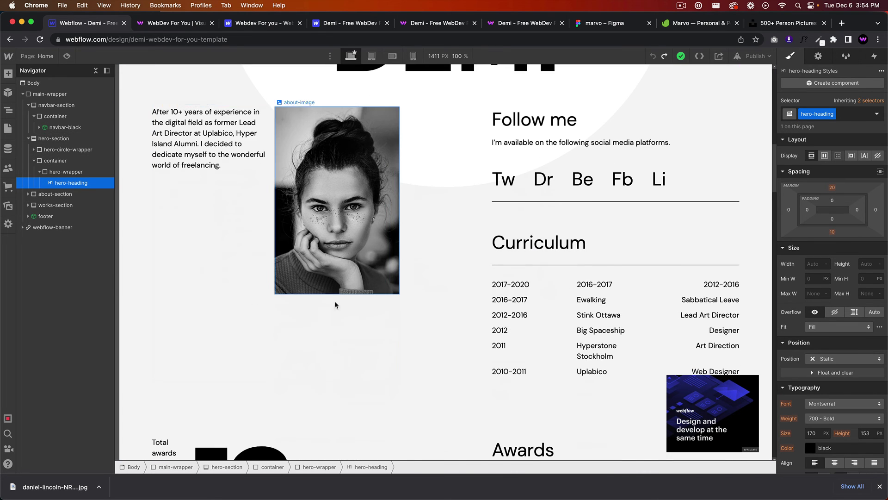
click(340, 304)
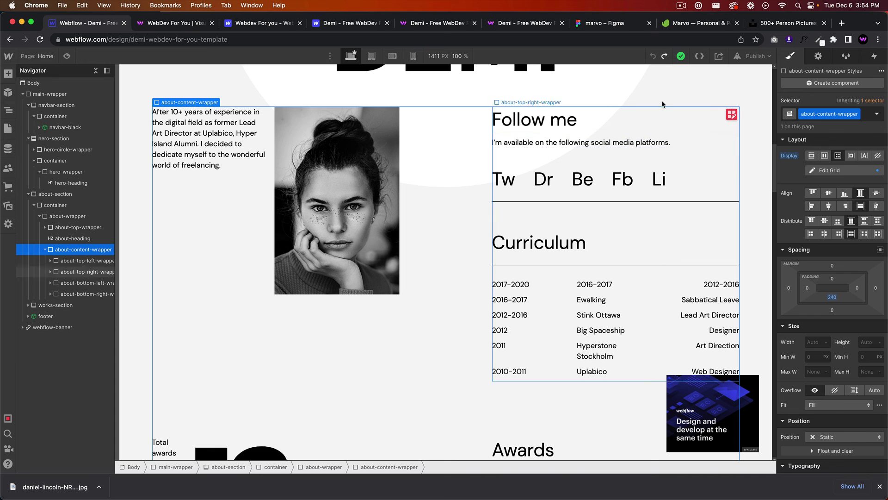
click(731, 114)
scroll(655, 222, down, 10)
scroll(654, 223, down, 10)
scroll(639, 215, up, 10)
scroll(634, 216, up, 15)
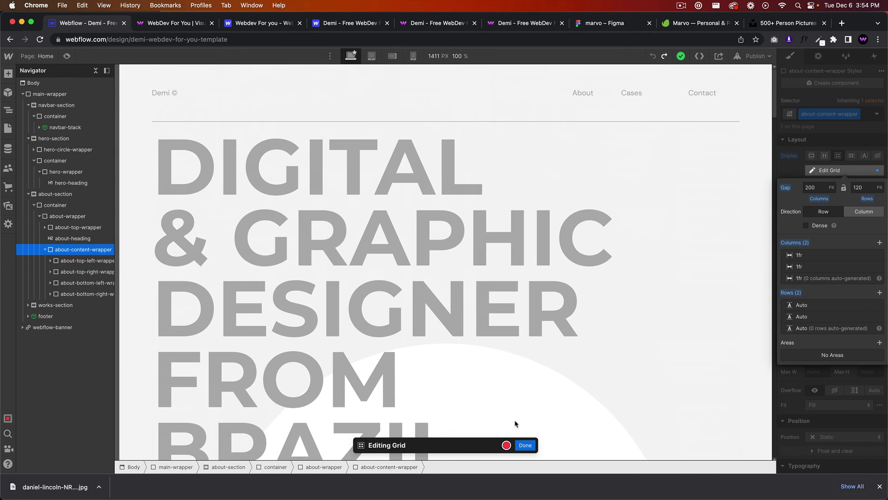
click(525, 445)
click(8, 129)
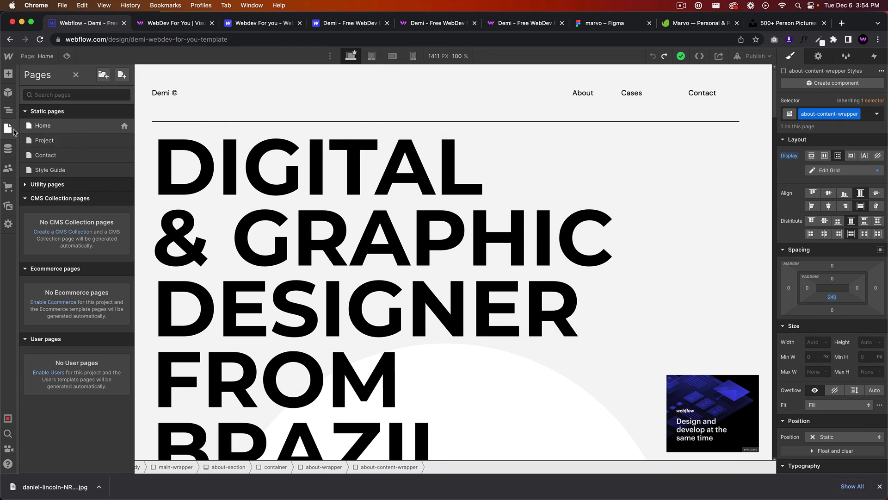
On the Project page, inspect grid-layout-3-wrapper's 60% / 1fr columns with 100/16 px gaps
click(60, 145)
scroll(548, 278, down, 15)
scroll(548, 277, up, 5)
scroll(603, 278, down, 8)
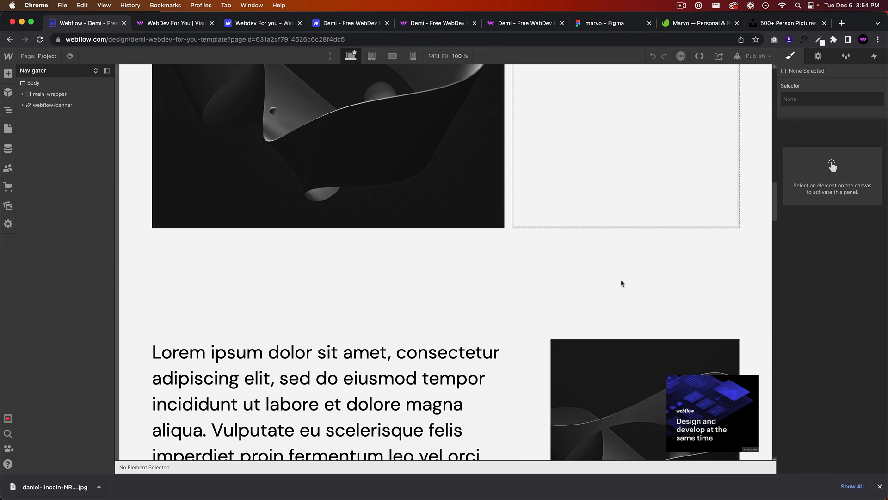
click(611, 173)
scroll(560, 237, down, 5)
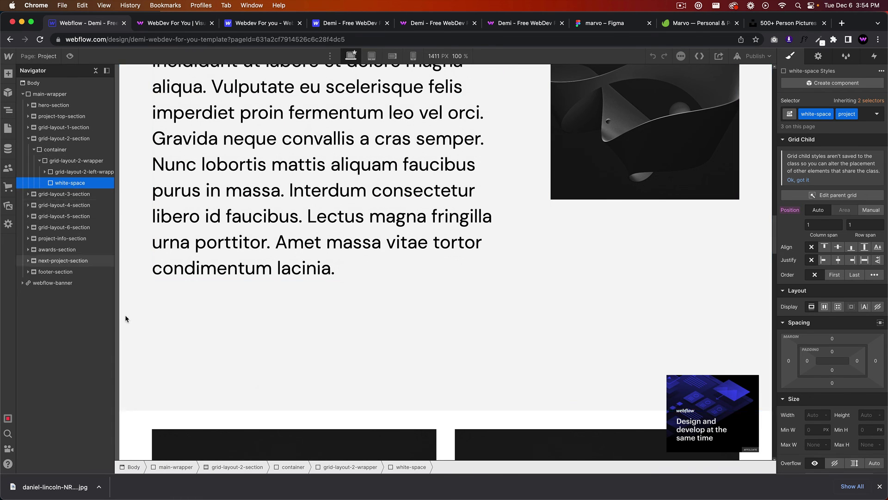
scroll(425, 273, down, 8)
scroll(425, 272, up, 10)
click(520, 276)
scroll(520, 277, up, 5)
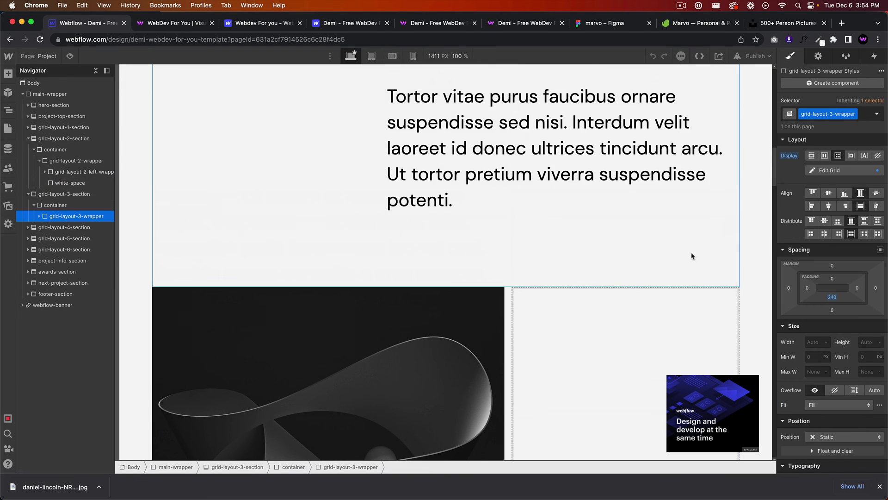
scroll(699, 270, down, 4)
click(731, 297)
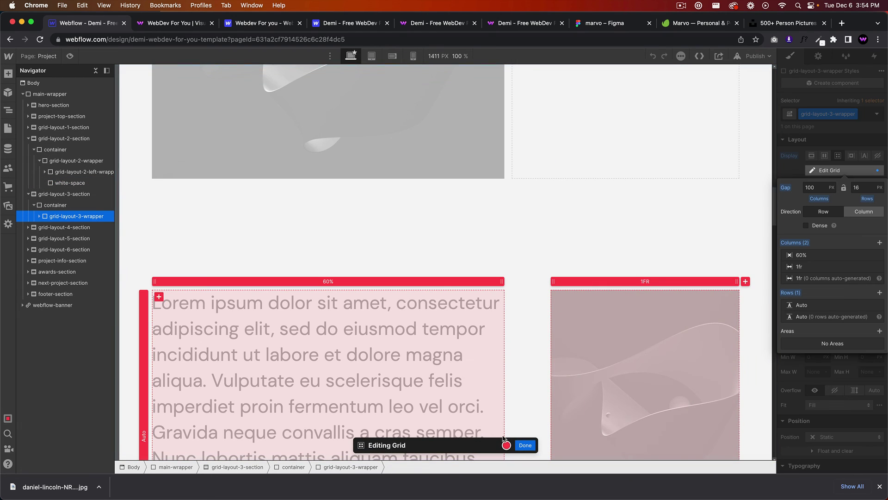
click(524, 444)
scroll(281, 209, up, 10)
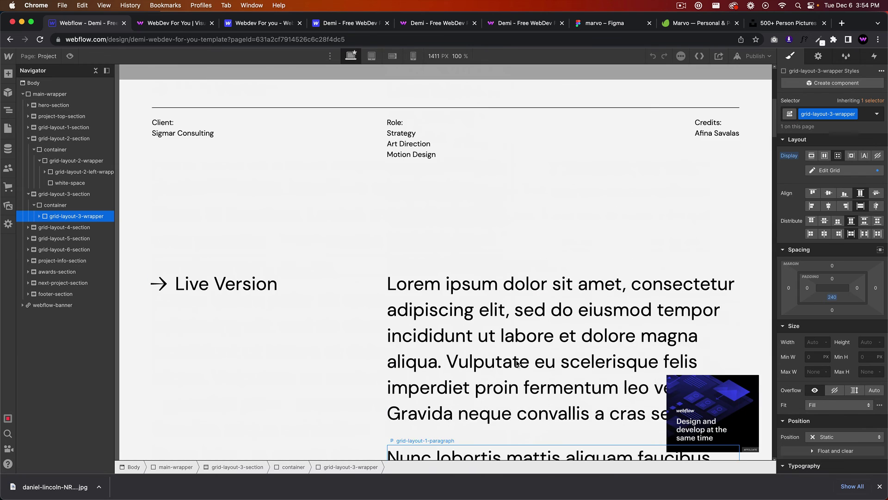
scroll(281, 209, up, 10)
Return to the Home page and select the navbar section to show its styles
click(8, 129)
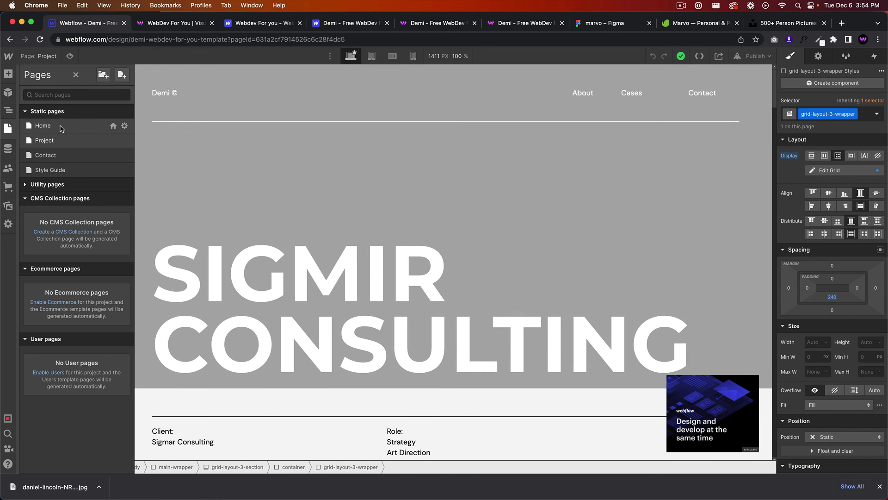
click(43, 126)
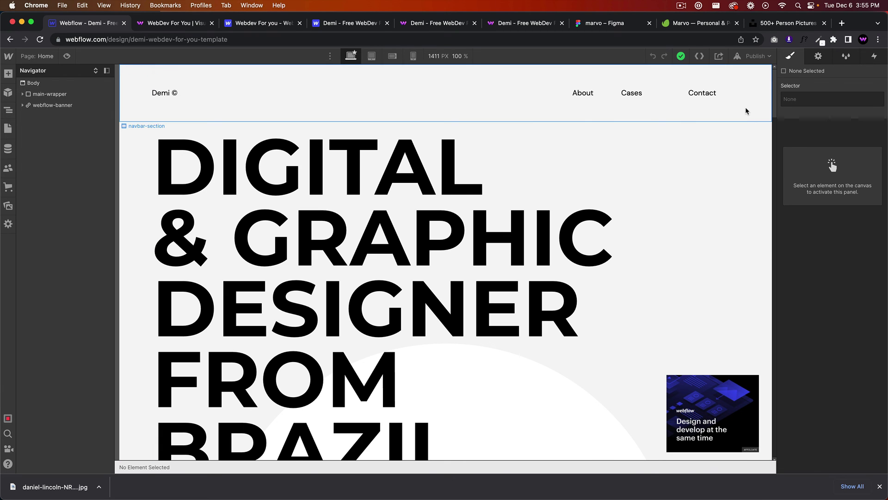
click(746, 106)
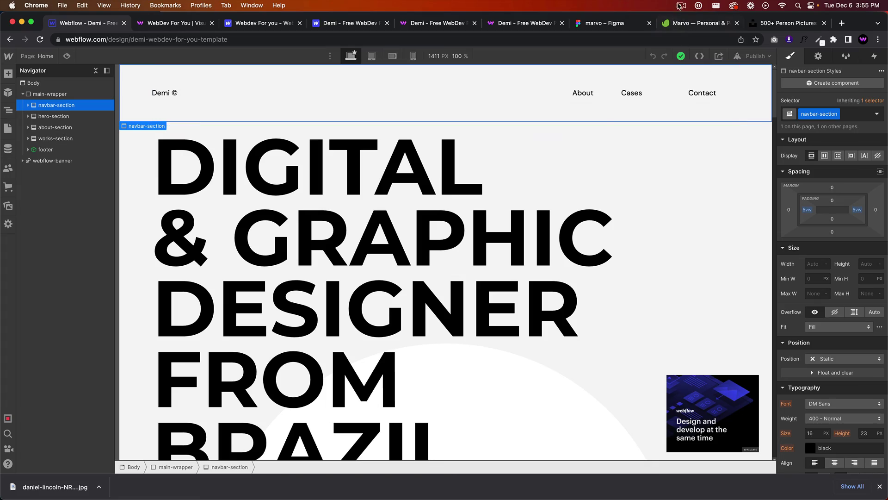